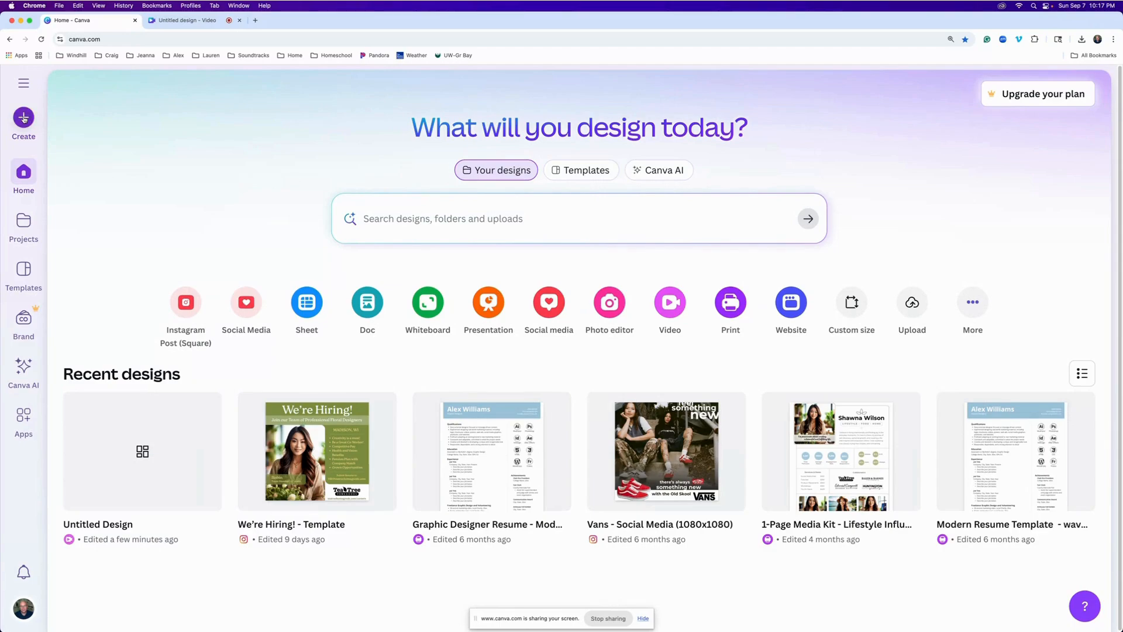
# Create a new blank design using the Social Media format from the popular social media sizes
pyautogui.click(24, 118)
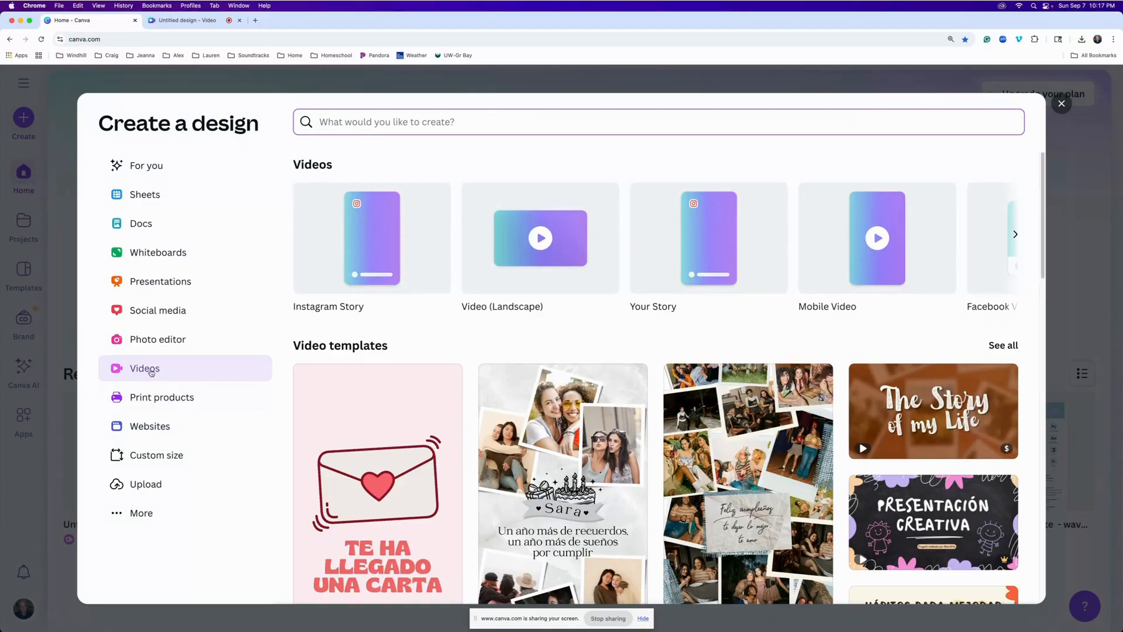
pyautogui.click(144, 311)
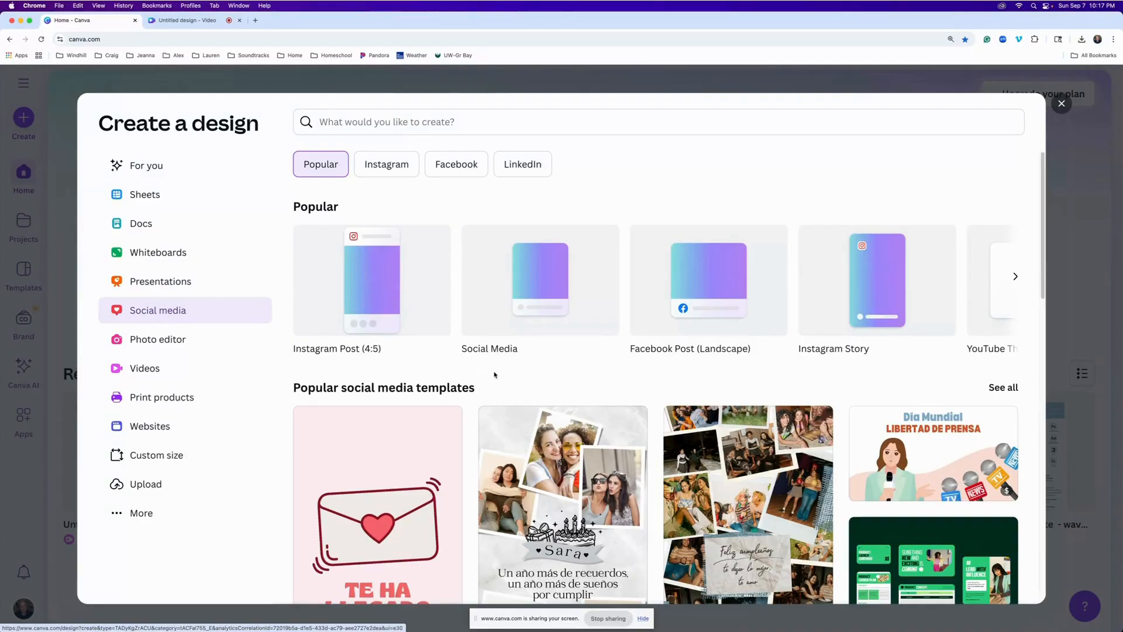
pyautogui.click(540, 281)
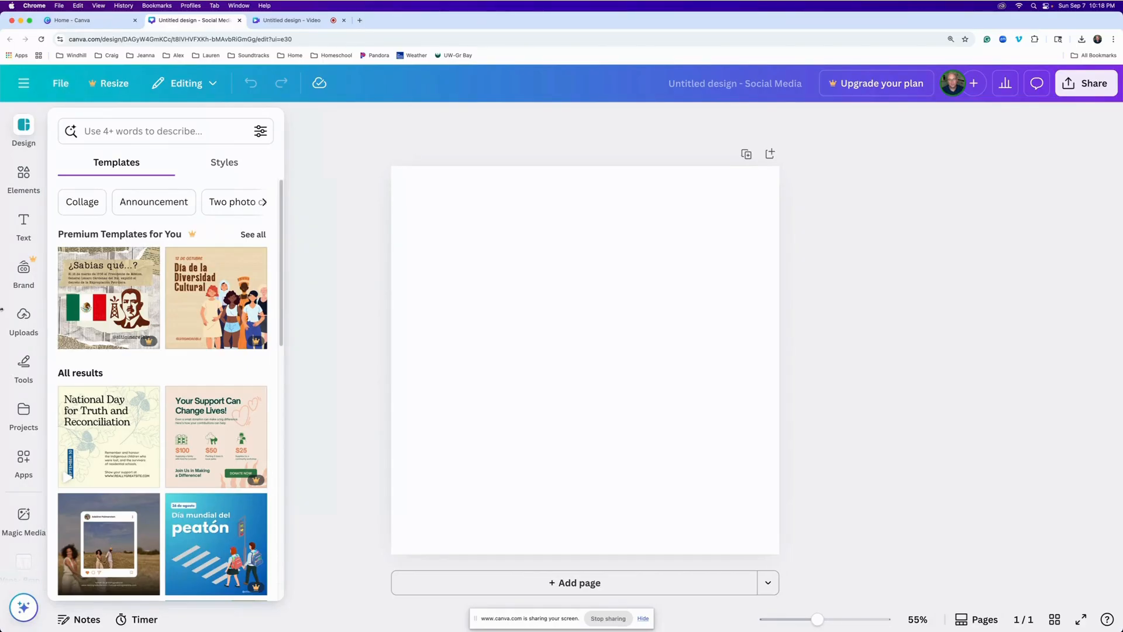
# Upload the whole "Vans - Brand Assets Project Folder" from the Desktop to the uploads library
pyautogui.click(23, 316)
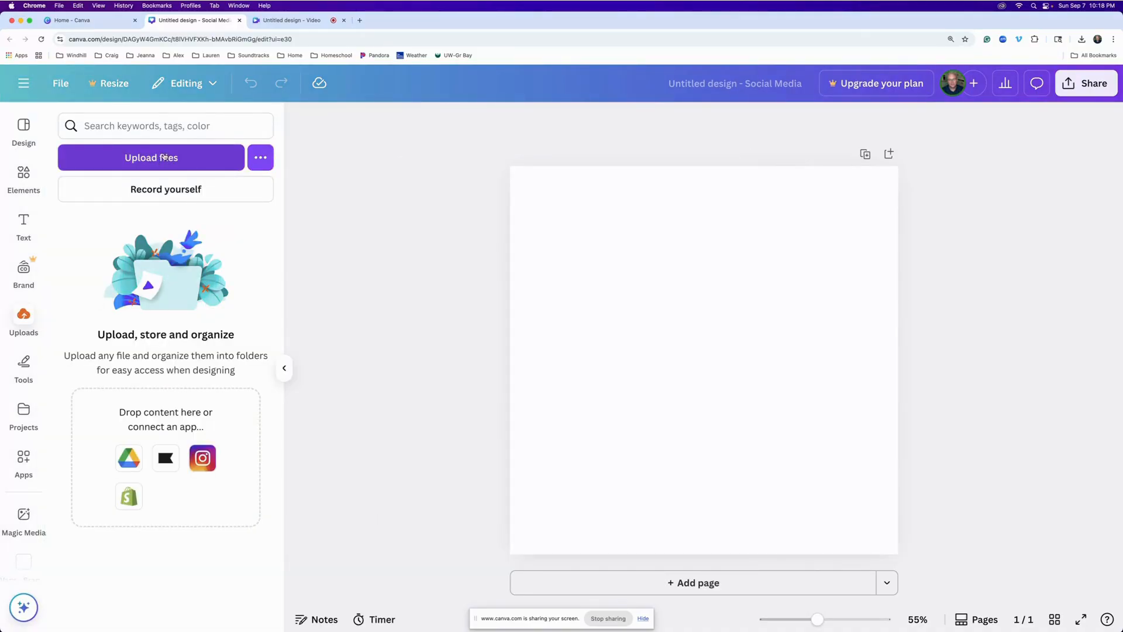
pyautogui.click(261, 158)
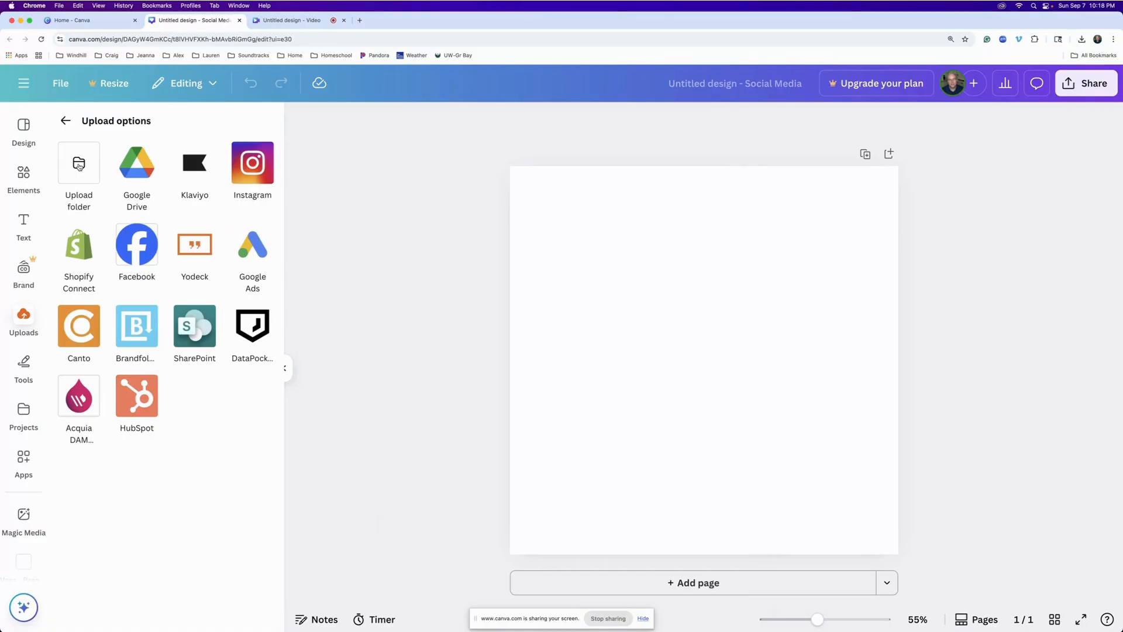
pyautogui.click(79, 166)
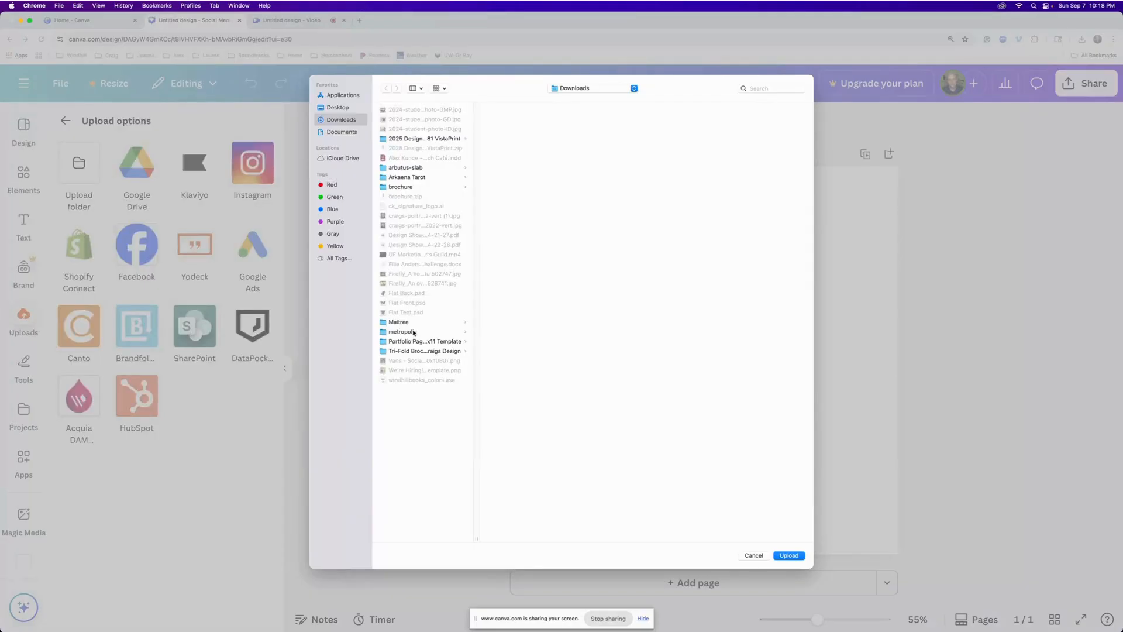
pyautogui.click(327, 109)
pyautogui.click(421, 351)
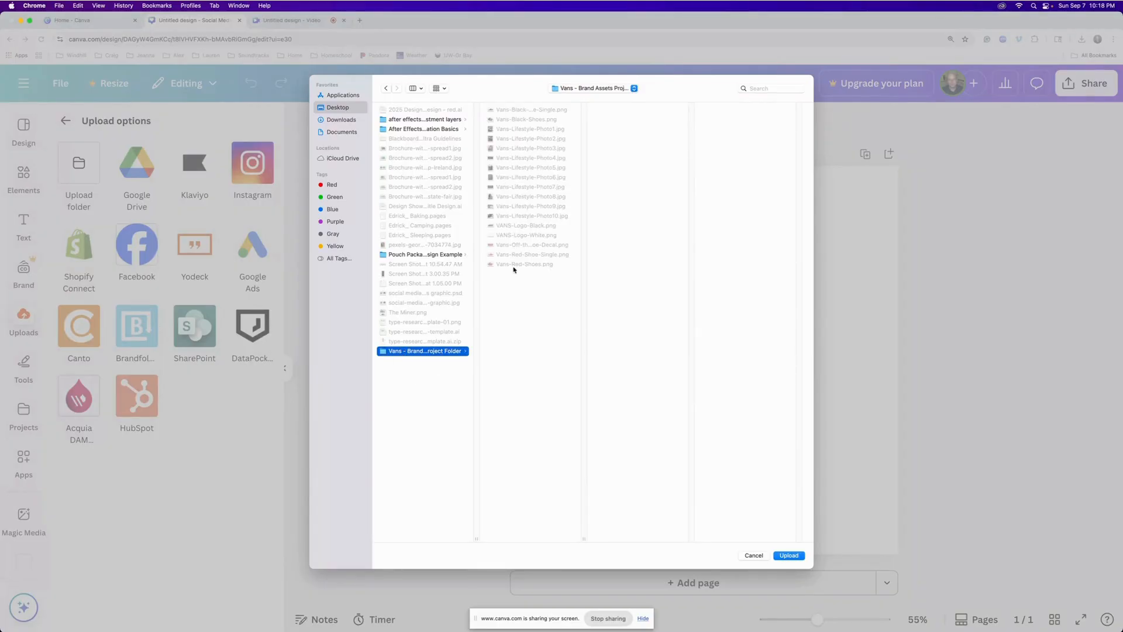
pyautogui.click(790, 555)
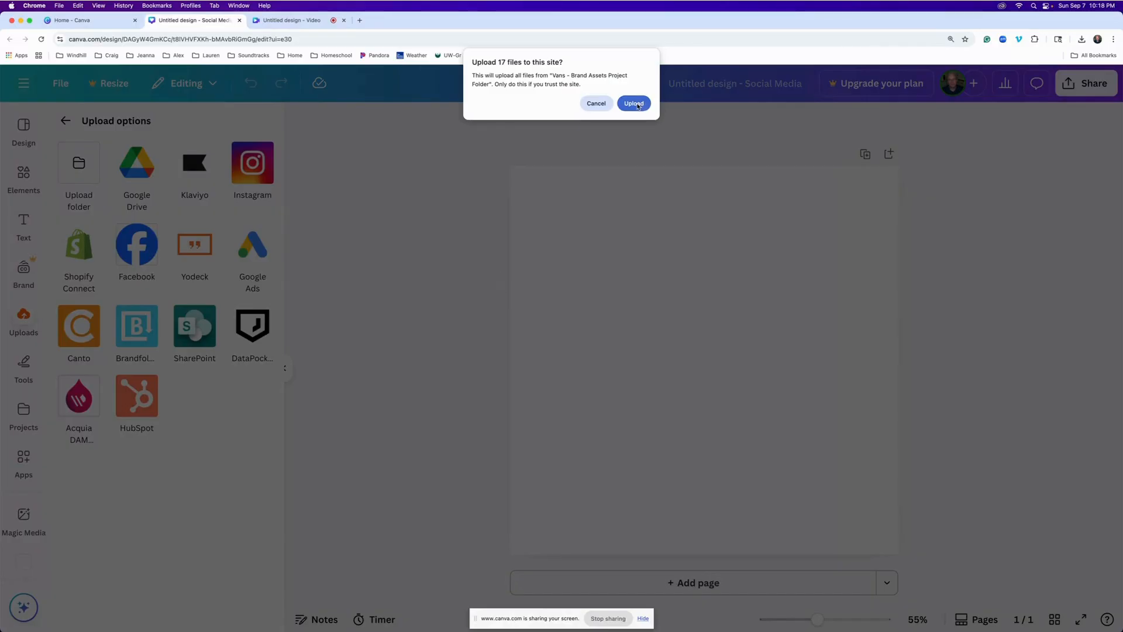
pyautogui.click(635, 103)
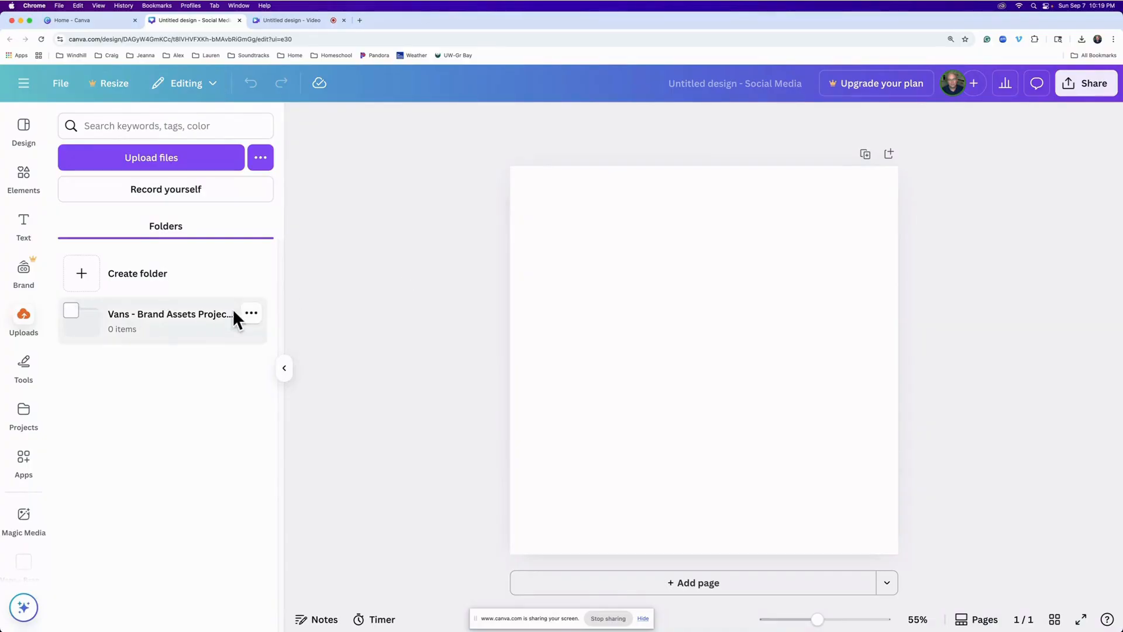
# Open the uploaded Vans brand assets folder and examine its photos, shoe images and logos
pyautogui.moveTo(149, 333)
pyautogui.click(149, 317)
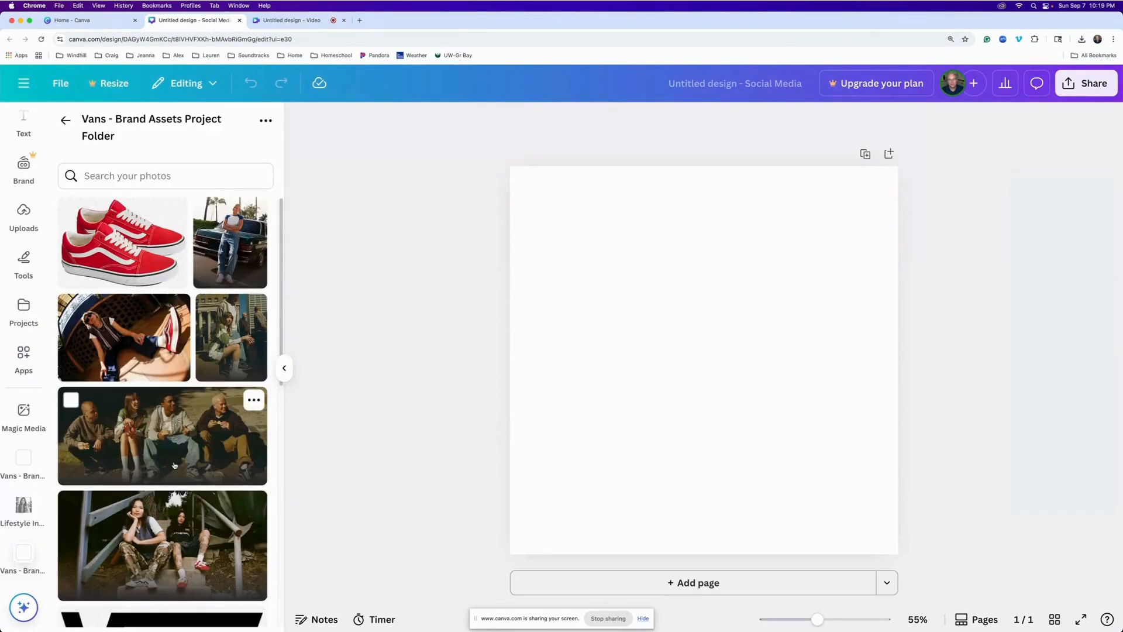
pyautogui.scroll(-5, 180, 346)
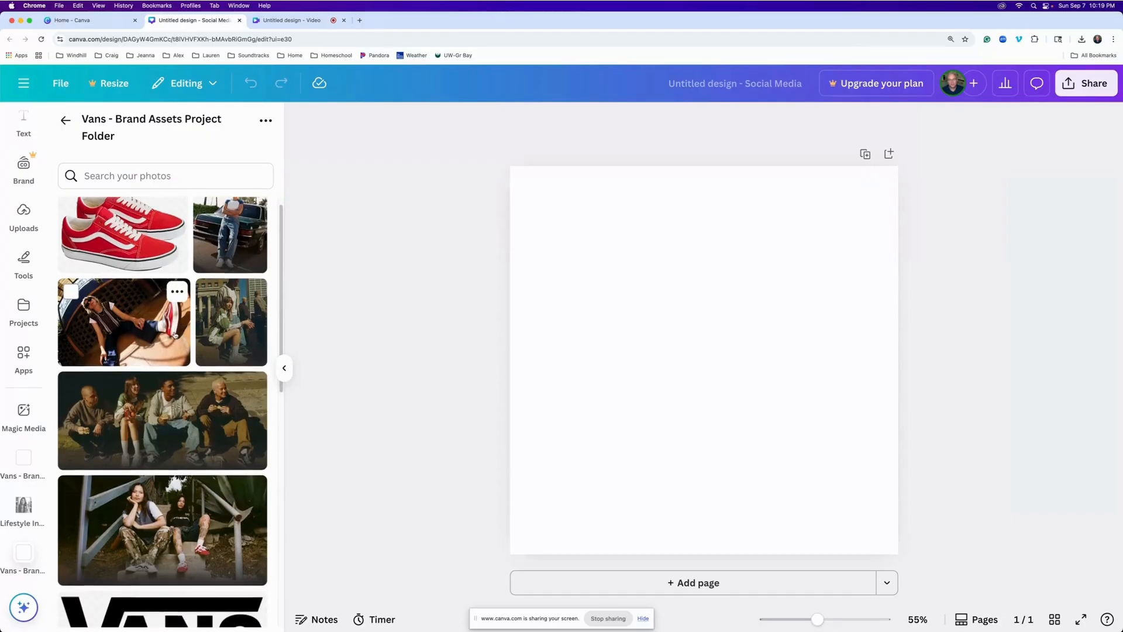
pyautogui.scroll(-8, 173, 335)
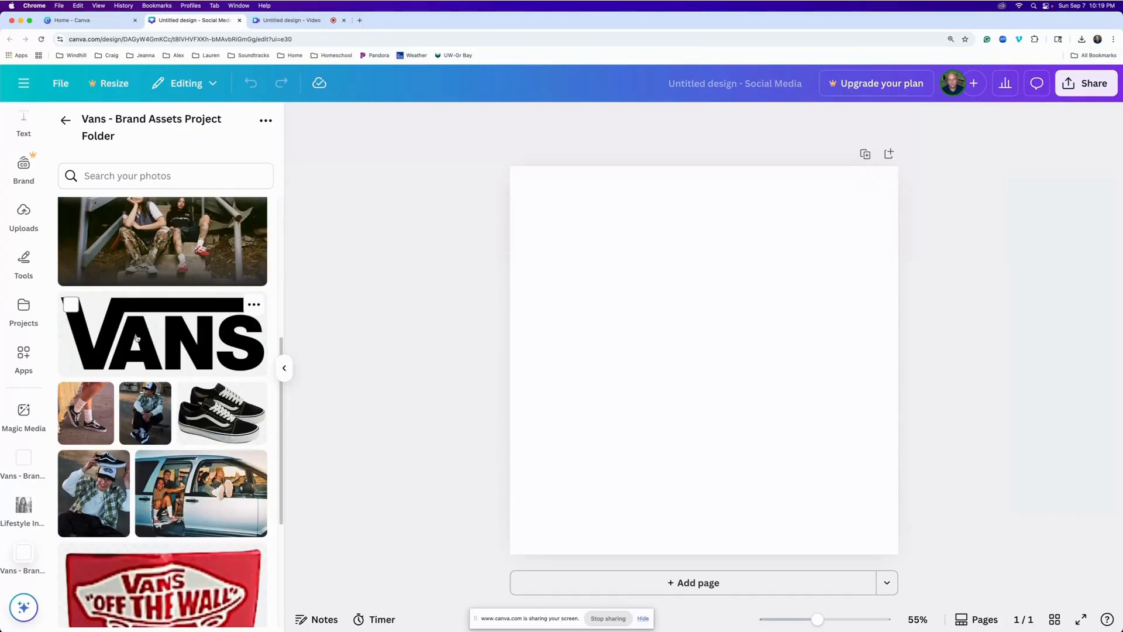
pyautogui.scroll(-3, 181, 474)
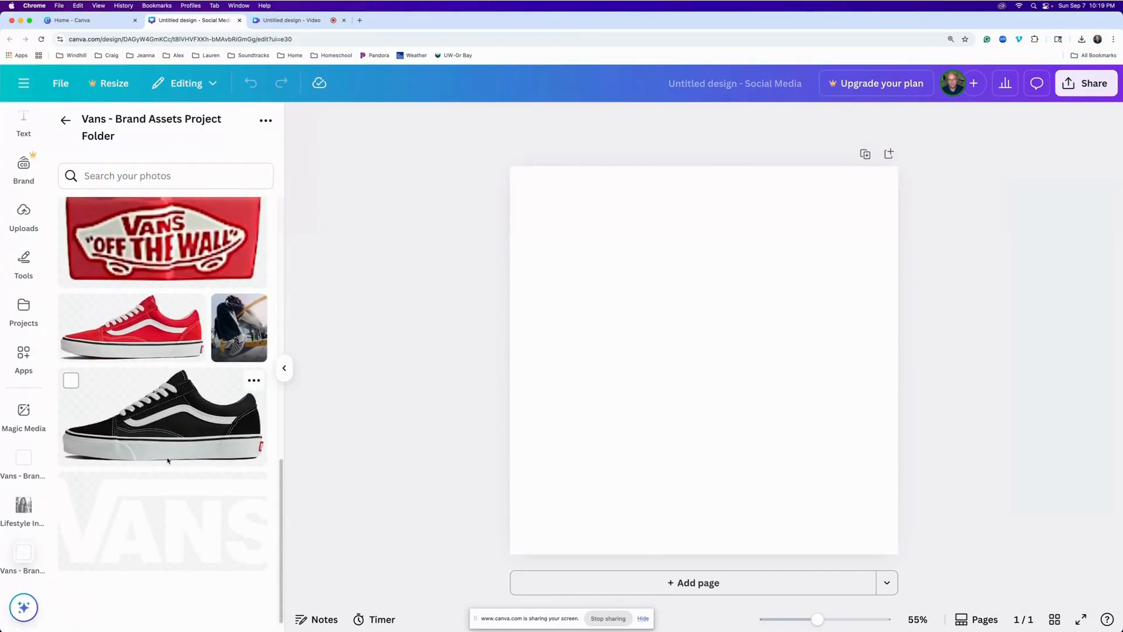
pyautogui.scroll(3, 168, 460)
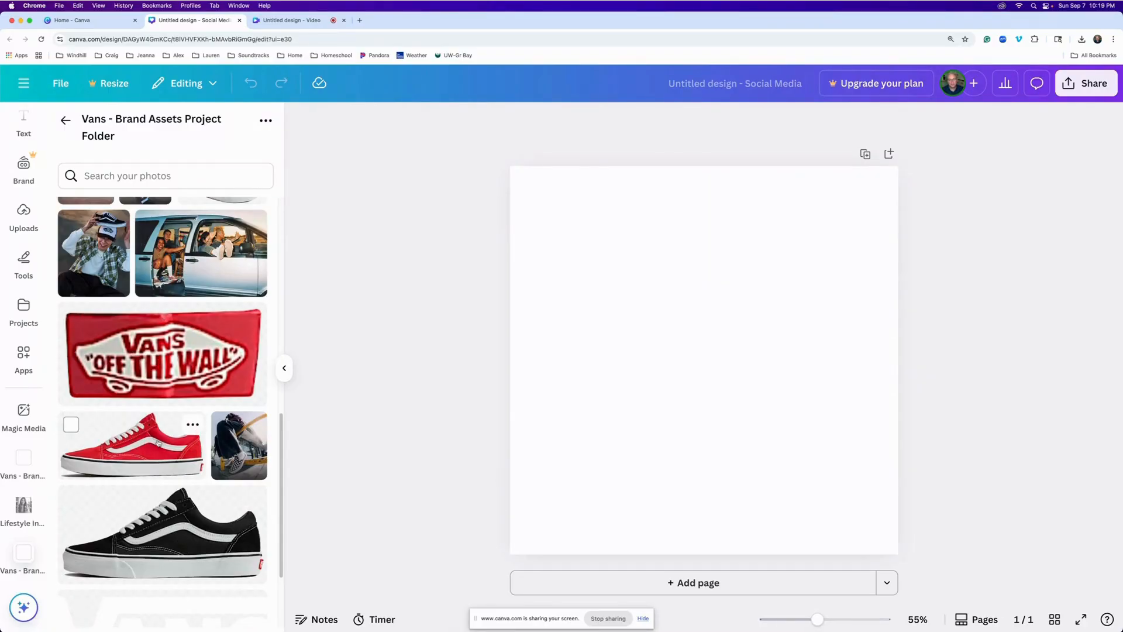
pyautogui.scroll(5, 135, 448)
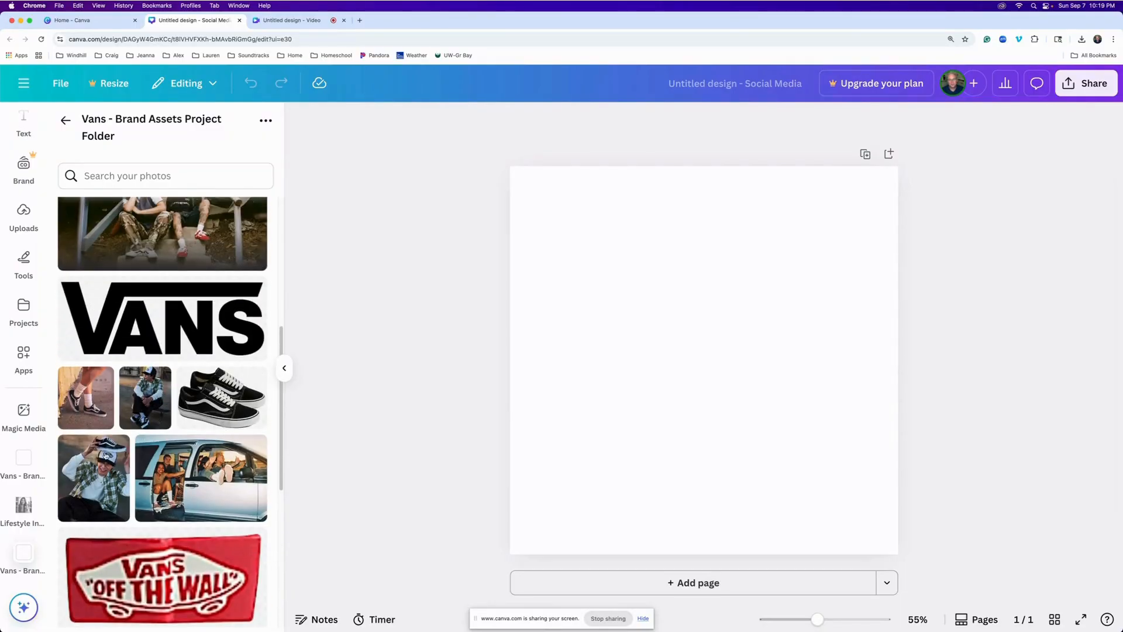
pyautogui.scroll(5, 222, 398)
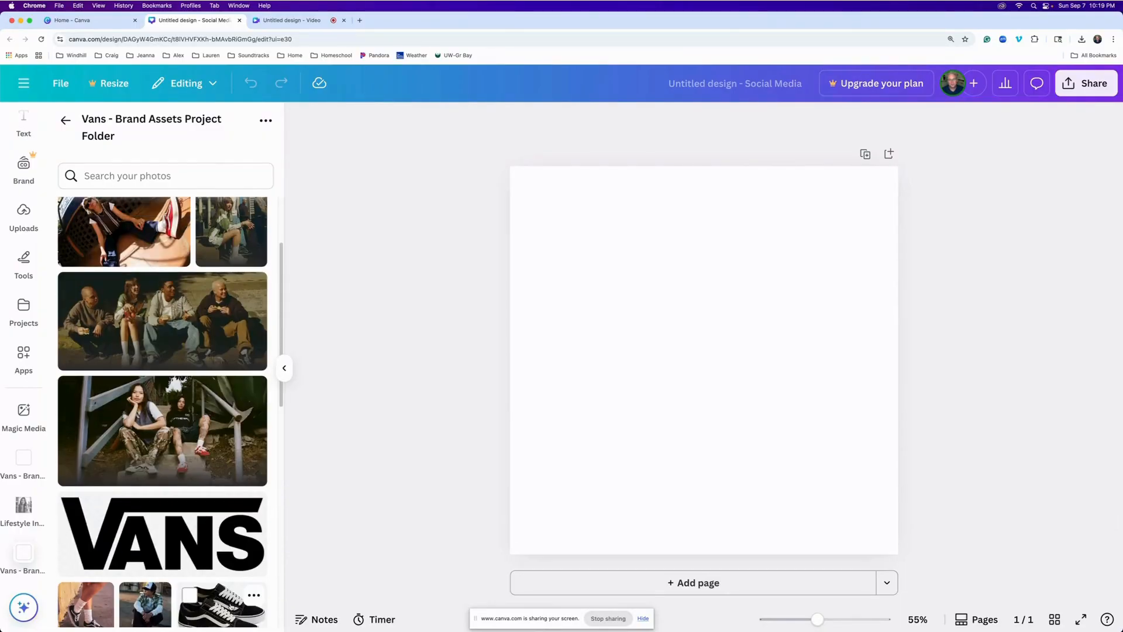
pyautogui.scroll(3, 128, 409)
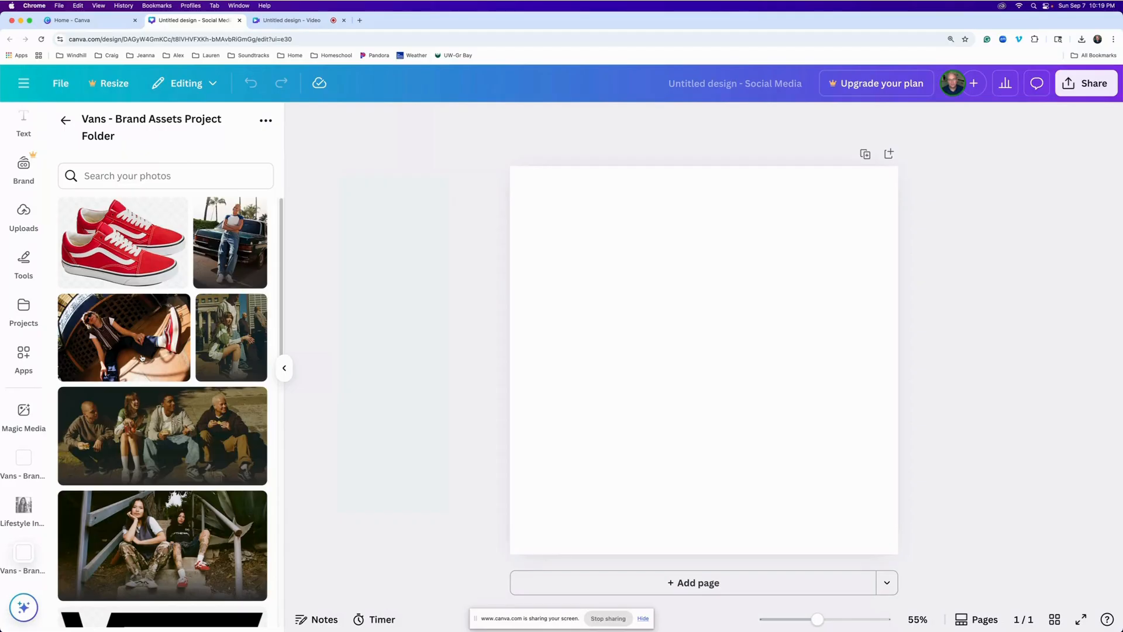
# Place the photo of four seated people on the page, enlarge it past the page width and position it over the upper part
pyautogui.moveTo(154, 438); pyautogui.dragTo(592, 217)
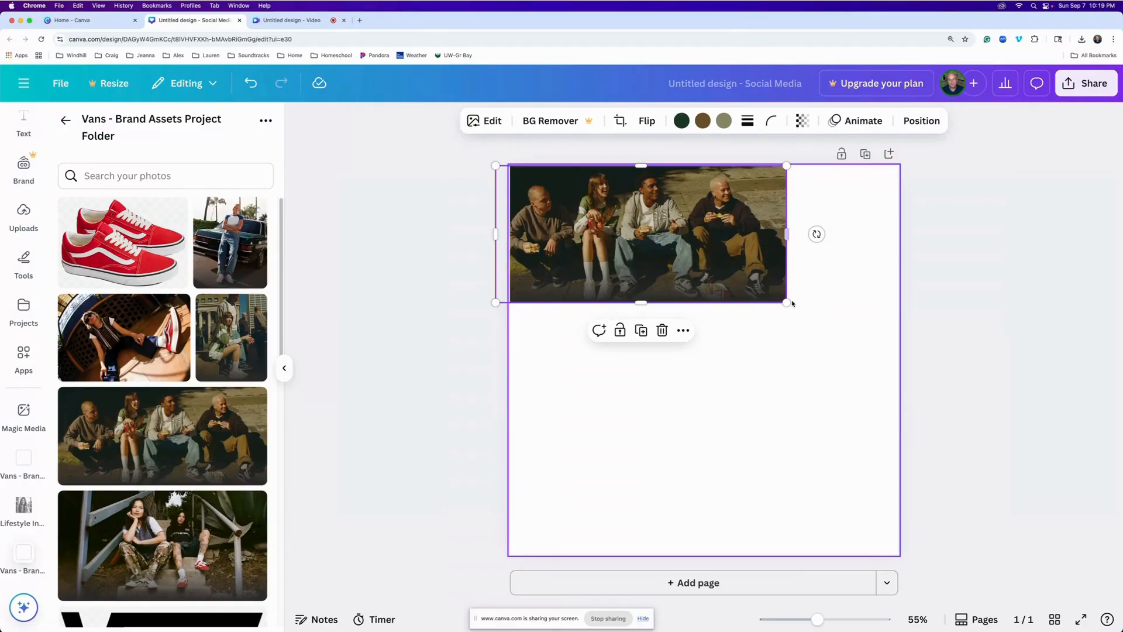
pyautogui.moveTo(787, 303); pyautogui.dragTo(1092, 494)
pyautogui.moveTo(864, 318); pyautogui.dragTo(702, 332)
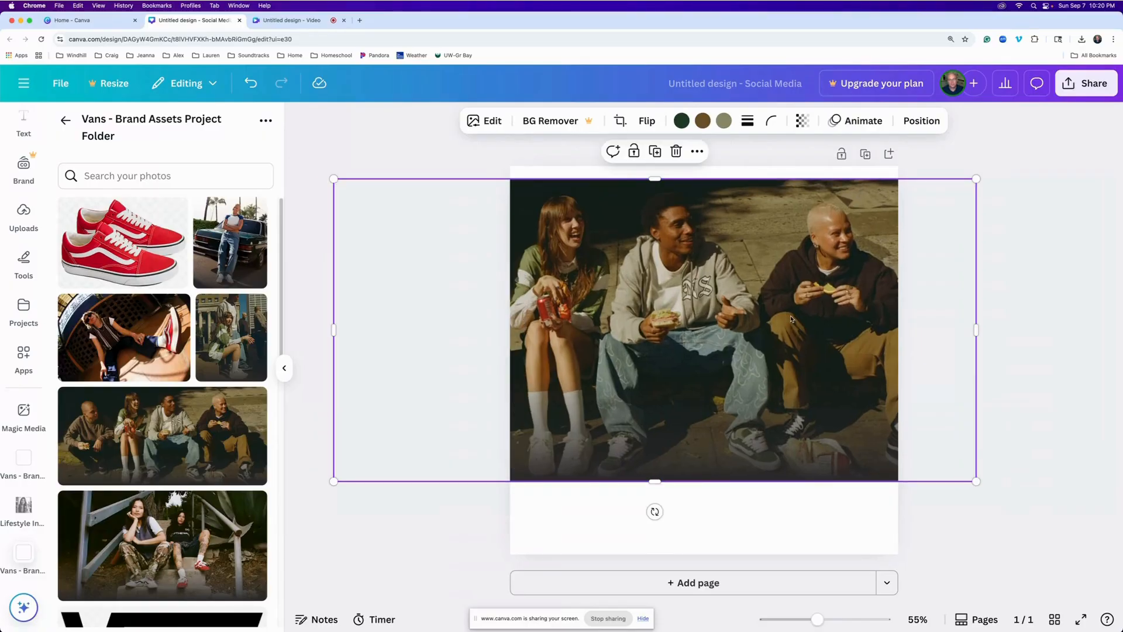
pyautogui.moveTo(775, 314); pyautogui.dragTo(784, 300)
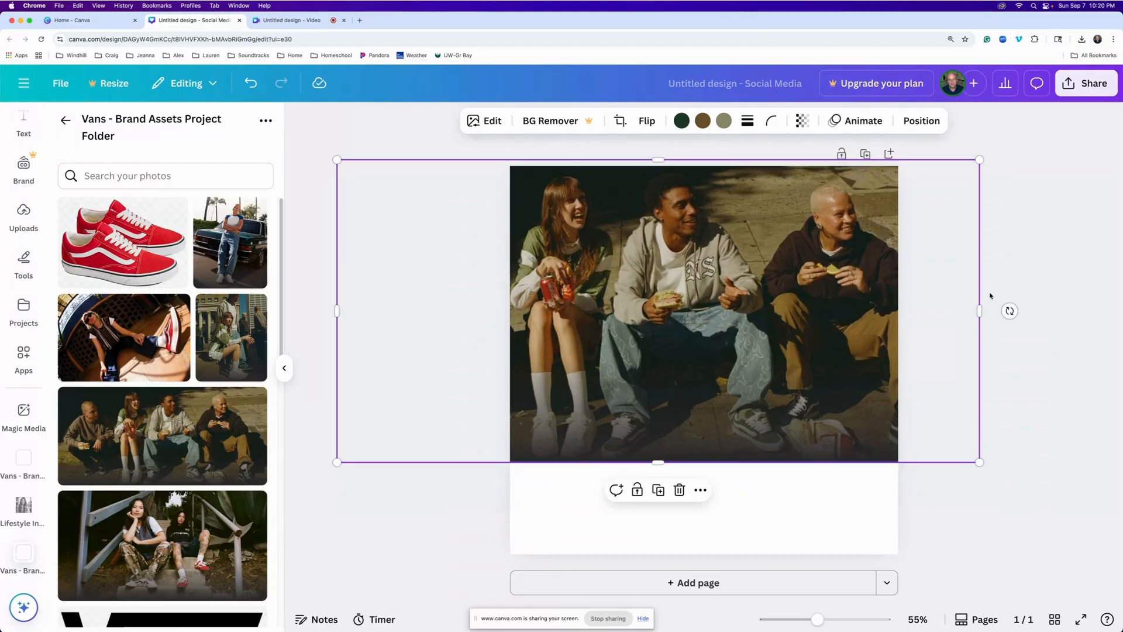
# Crop the group photo's right, left and top sides to the page edges
pyautogui.moveTo(980, 311); pyautogui.dragTo(898, 309)
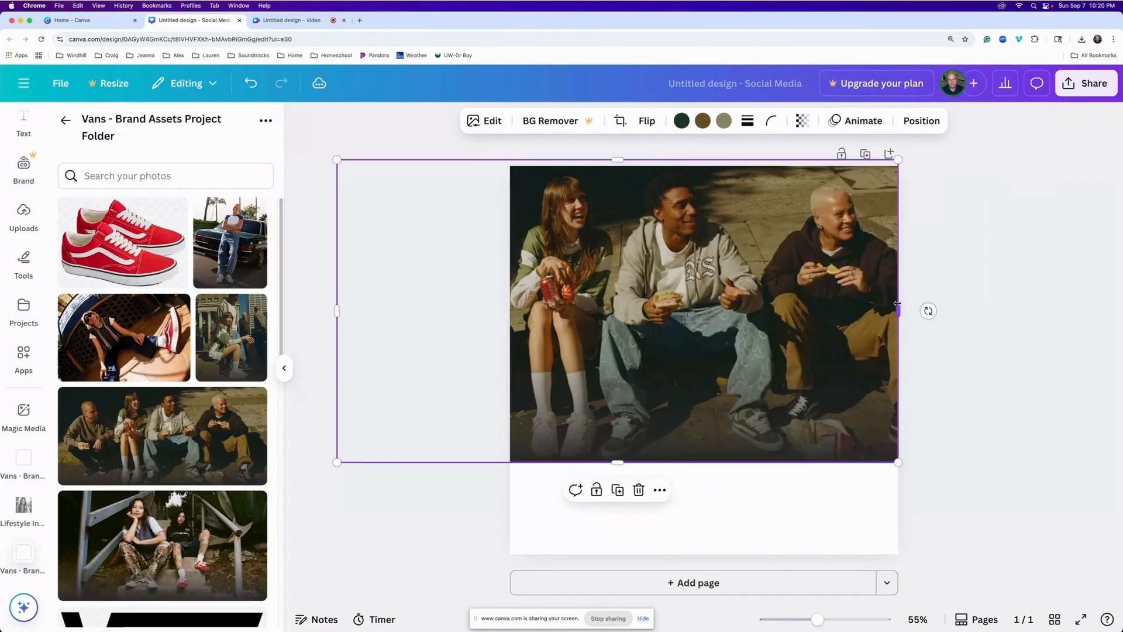
pyautogui.moveTo(343, 309); pyautogui.dragTo(510, 311)
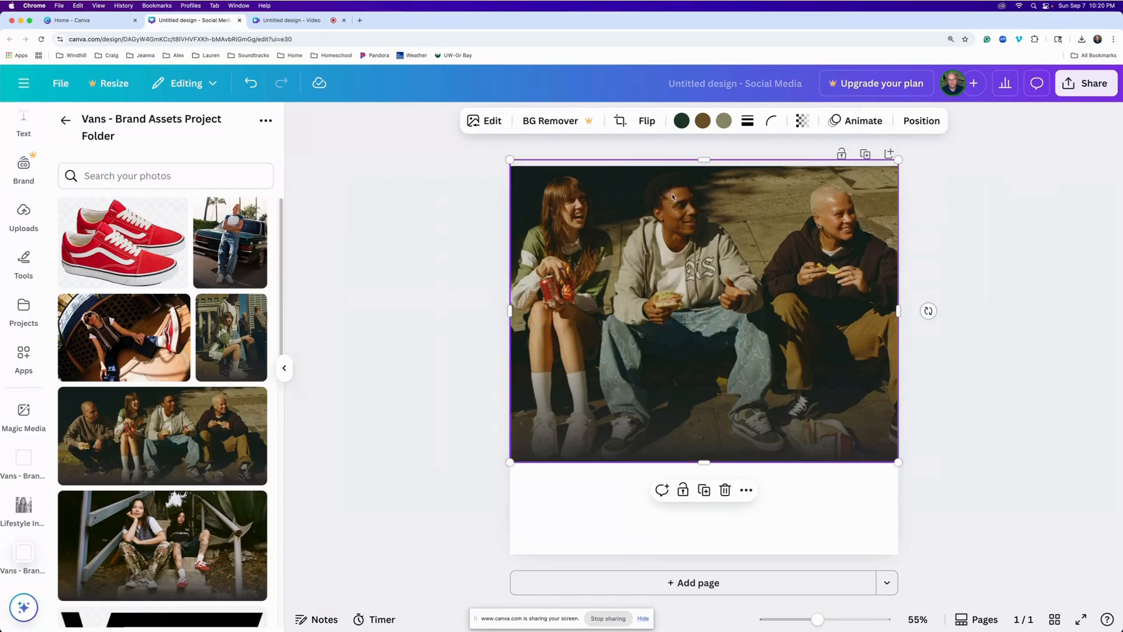
pyautogui.moveTo(704, 160); pyautogui.dragTo(704, 166)
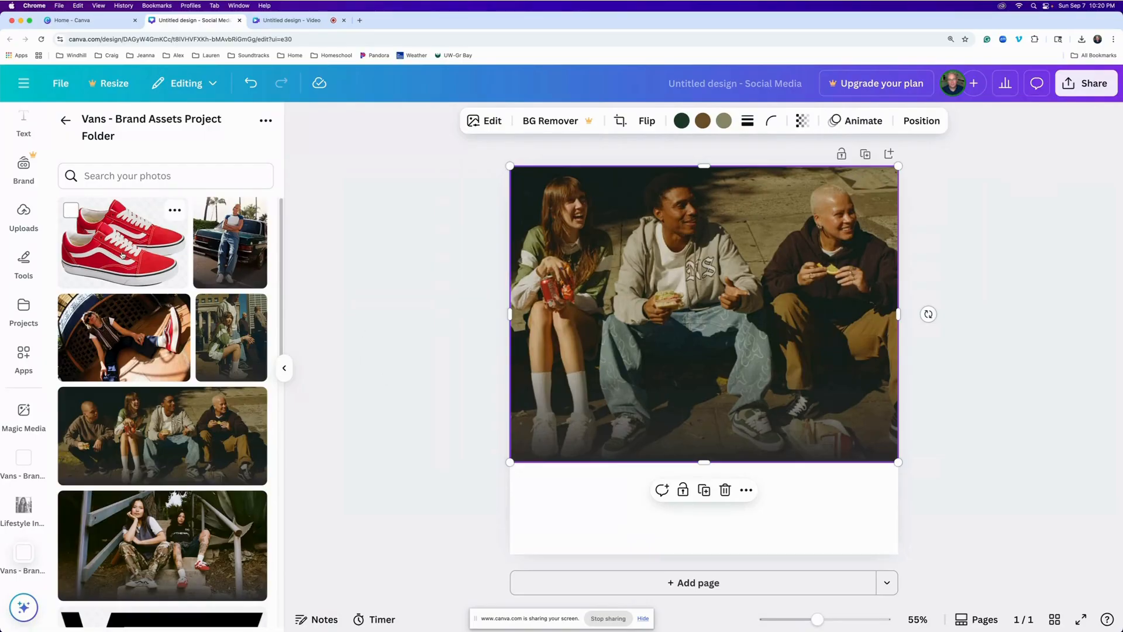
# Add the pair of red shoes, scale it down and place it in the page's lower left, overlapping the photo's bottom edge
pyautogui.moveTo(120, 253); pyautogui.dragTo(577, 355)
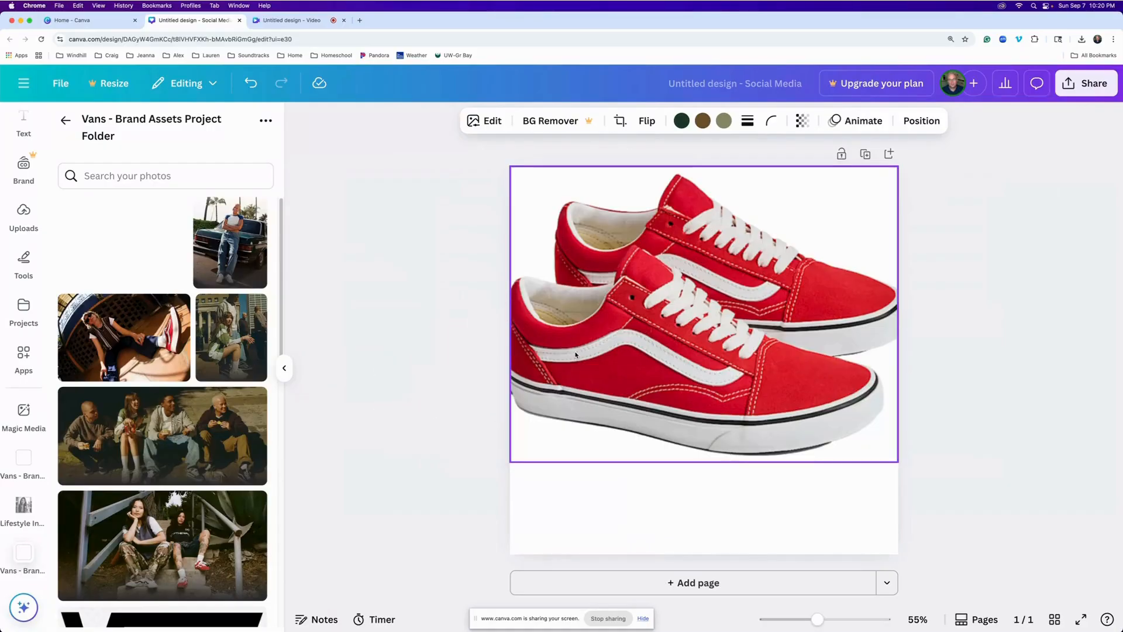
pyautogui.moveTo(658, 349); pyautogui.dragTo(601, 485)
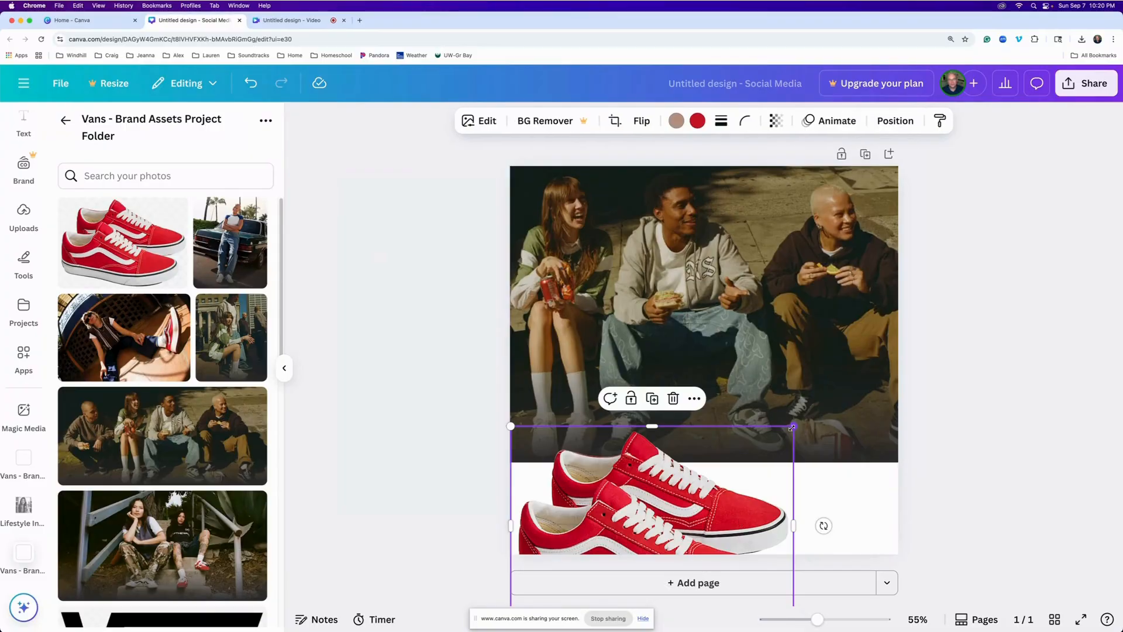
pyautogui.moveTo(793, 426); pyautogui.dragTo(696, 495)
pyautogui.moveTo(623, 527); pyautogui.dragTo(623, 466)
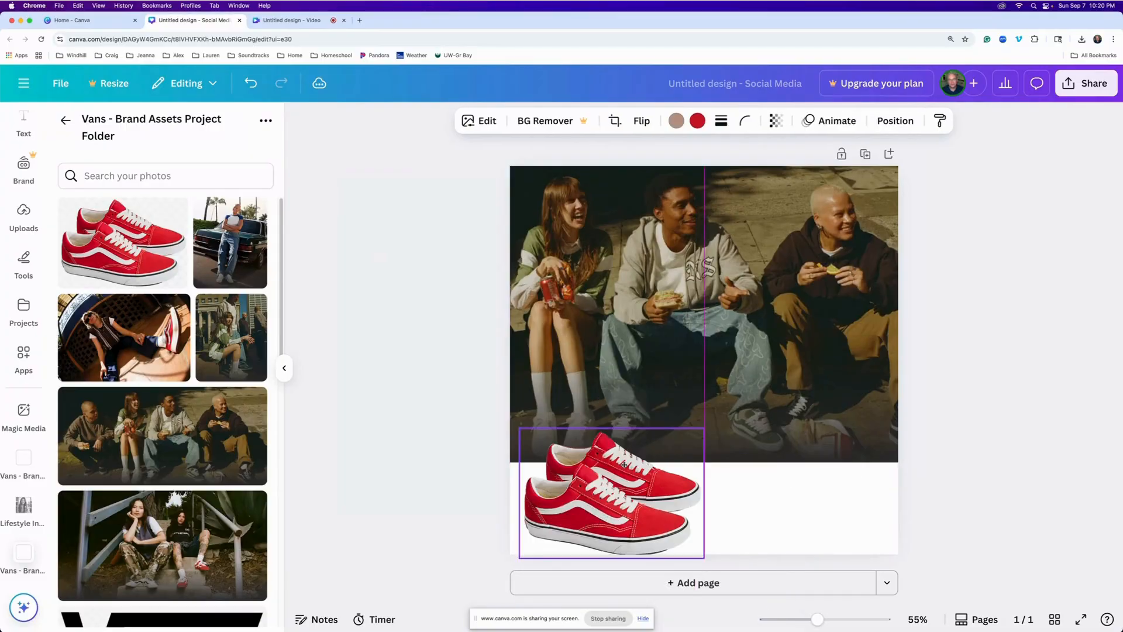
pyautogui.moveTo(696, 434); pyautogui.dragTo(691, 436)
pyautogui.moveTo(641, 485); pyautogui.dragTo(639, 481)
pyautogui.click(445, 421)
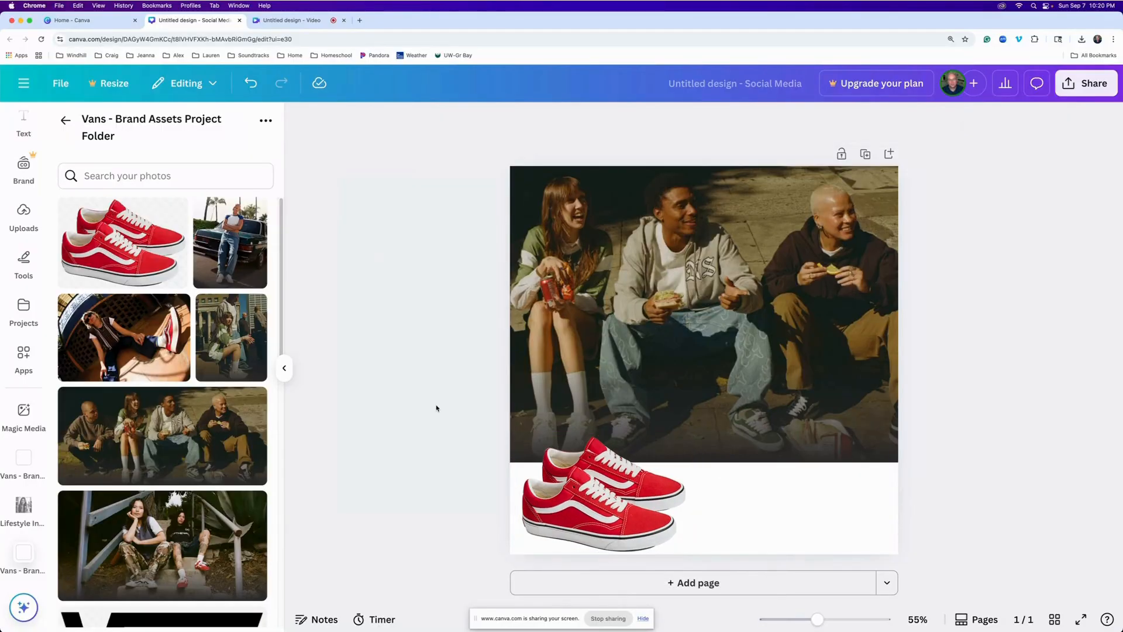
# Add the white Vans logo, shrink it and place it in the blank area at the page's lower right
pyautogui.scroll(-10, 183, 353)
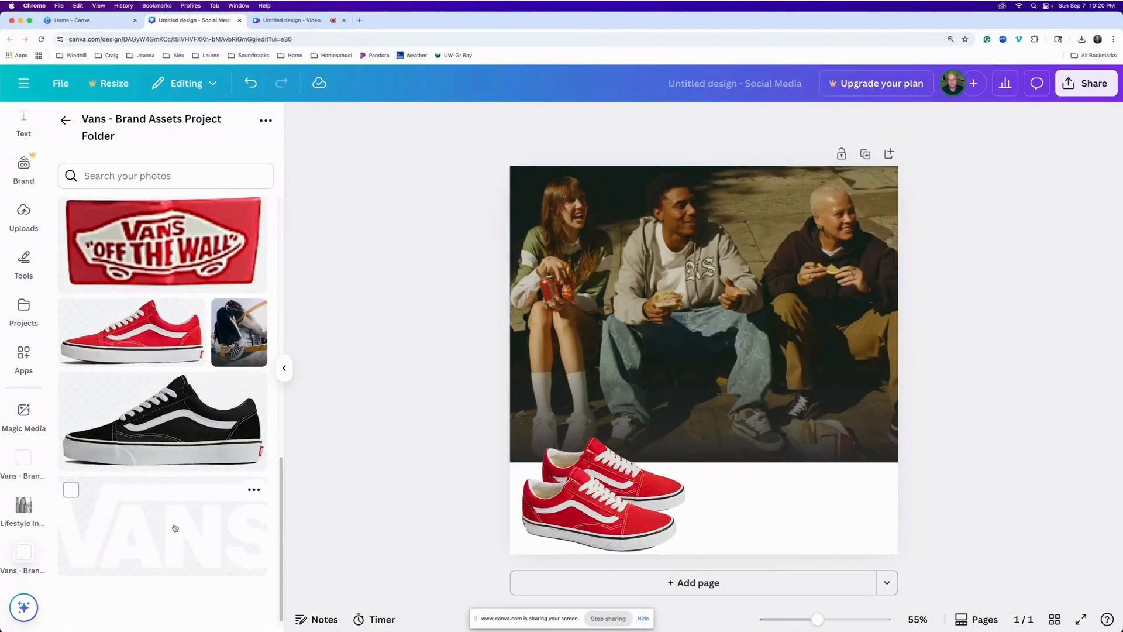
pyautogui.moveTo(176, 528); pyautogui.dragTo(856, 516)
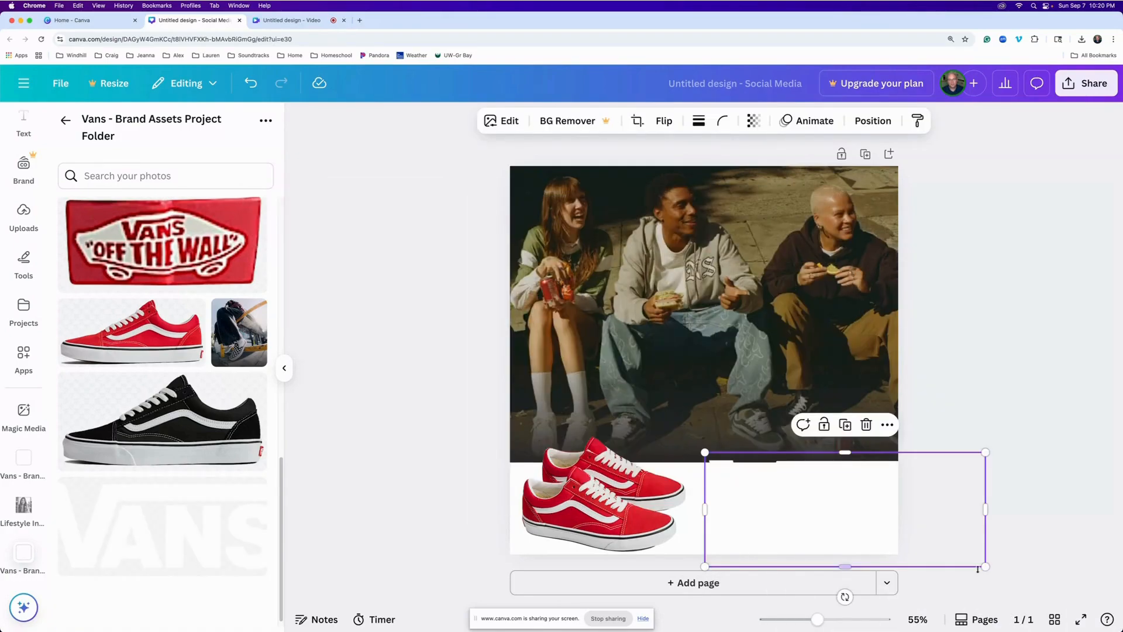
pyautogui.moveTo(977, 569); pyautogui.dragTo(829, 509)
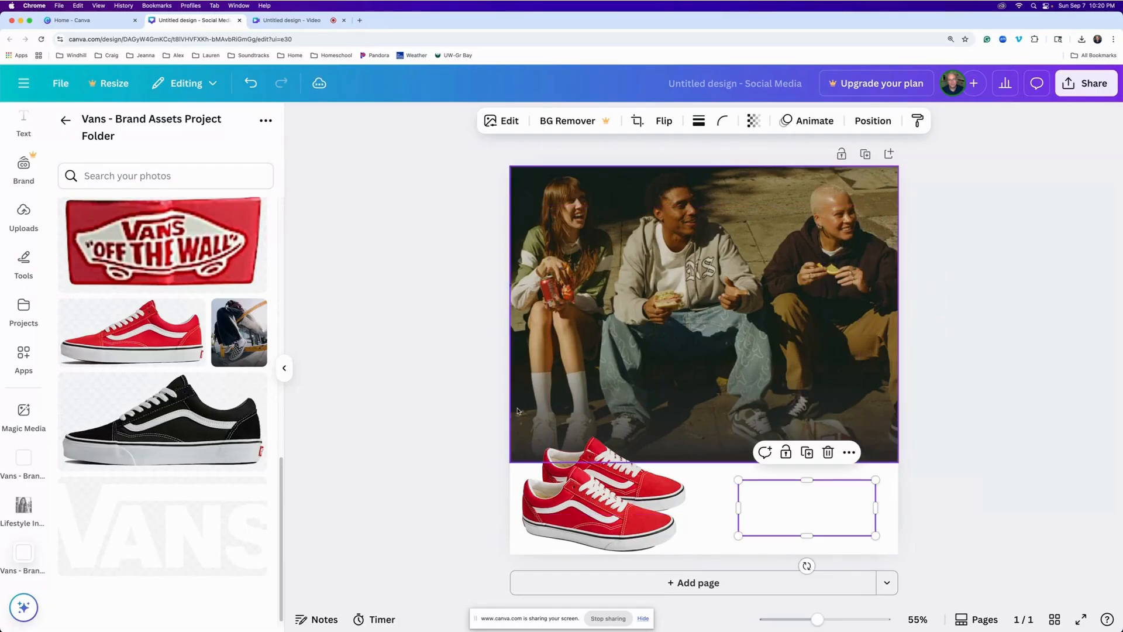
pyautogui.click(403, 340)
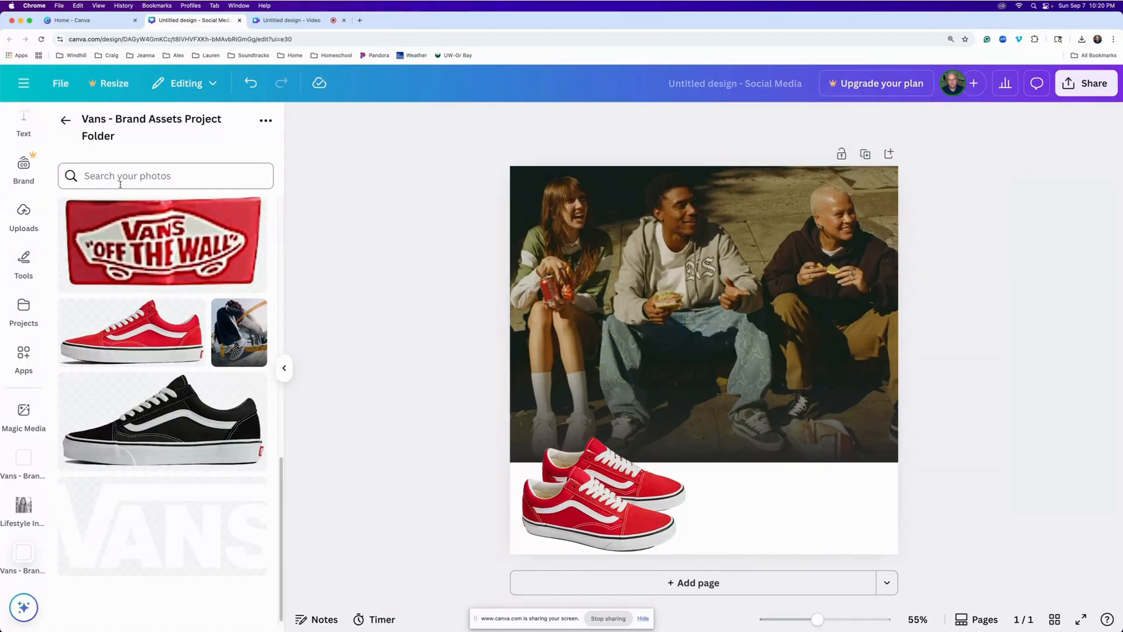
pyautogui.click(66, 122)
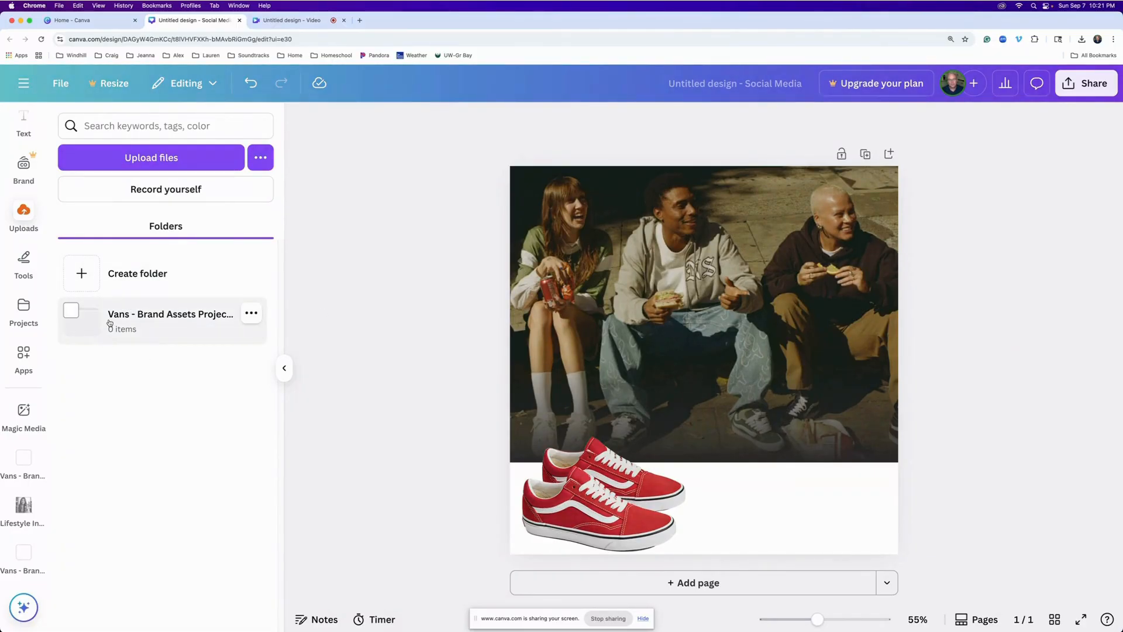
pyautogui.click(24, 261)
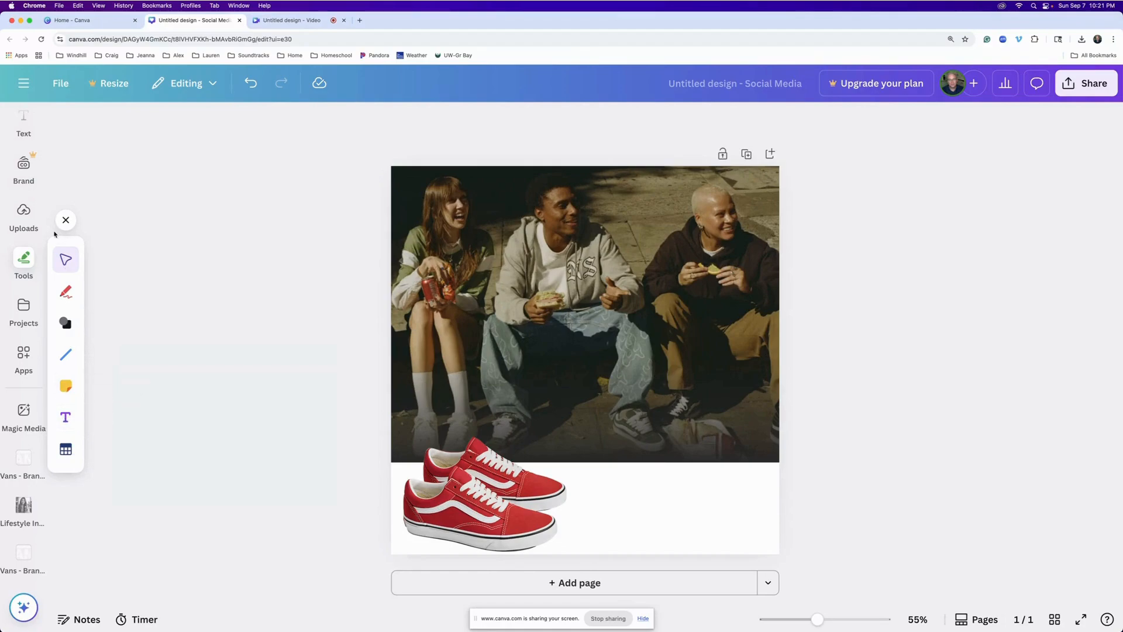
pyautogui.scroll(2, 12, 171)
pyautogui.moveTo(16, 171)
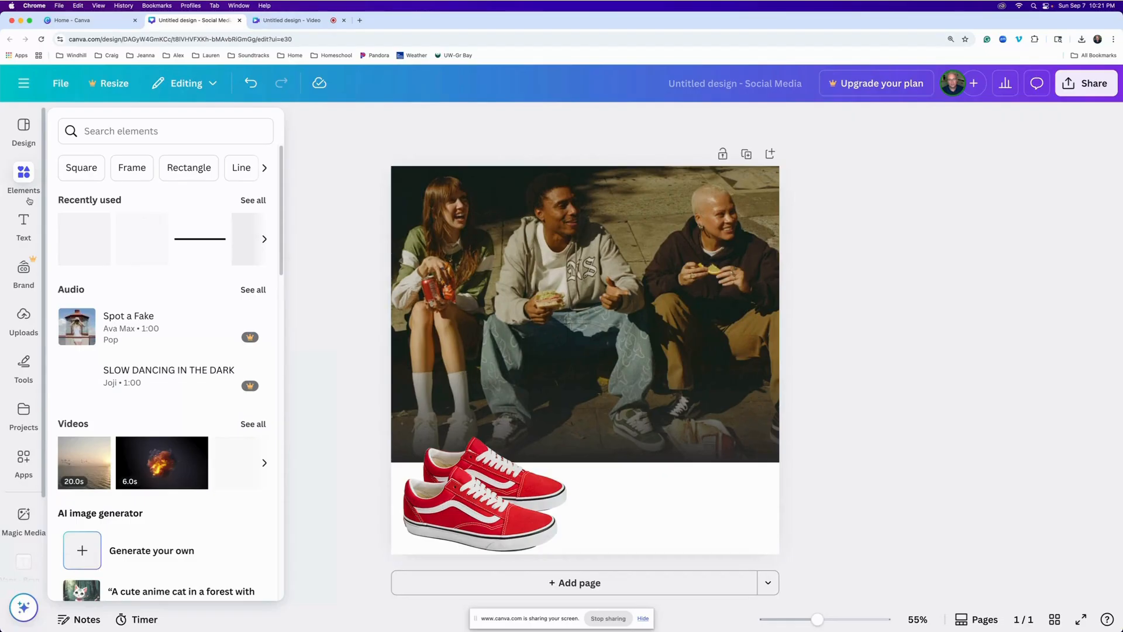
pyautogui.click(24, 225)
pyautogui.scroll(-2, 26, 193)
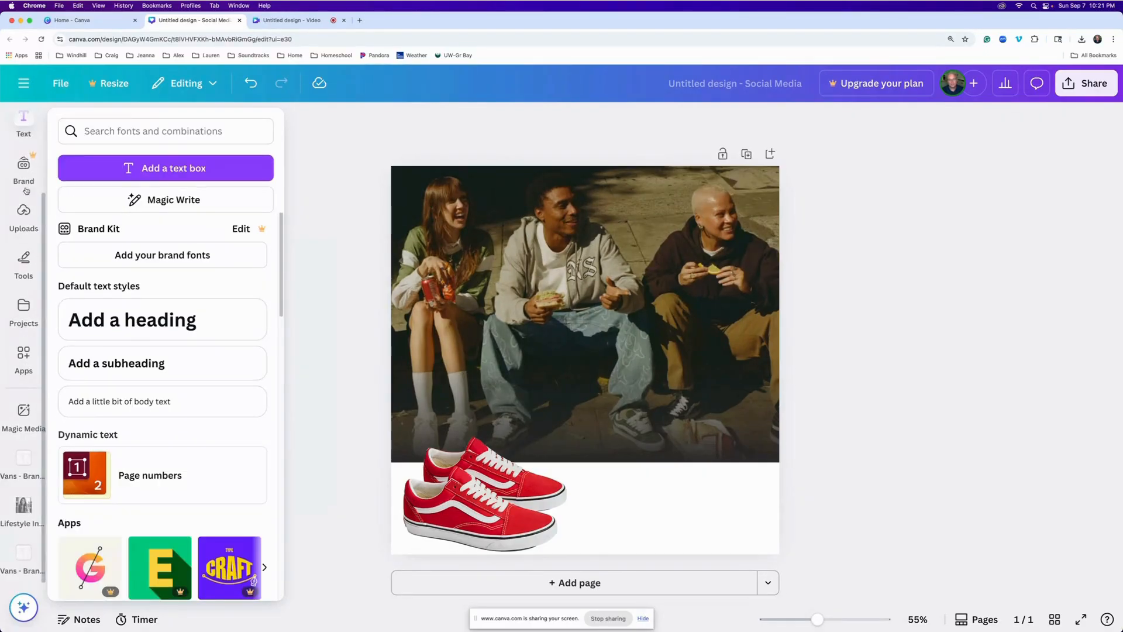
# Add a square shape and stretch it to about 1080 by 256 px, covering the blank band below the photo
pyautogui.scroll(1, 39, 164)
pyautogui.moveTo(38, 241)
pyautogui.scroll(1, 41, 248)
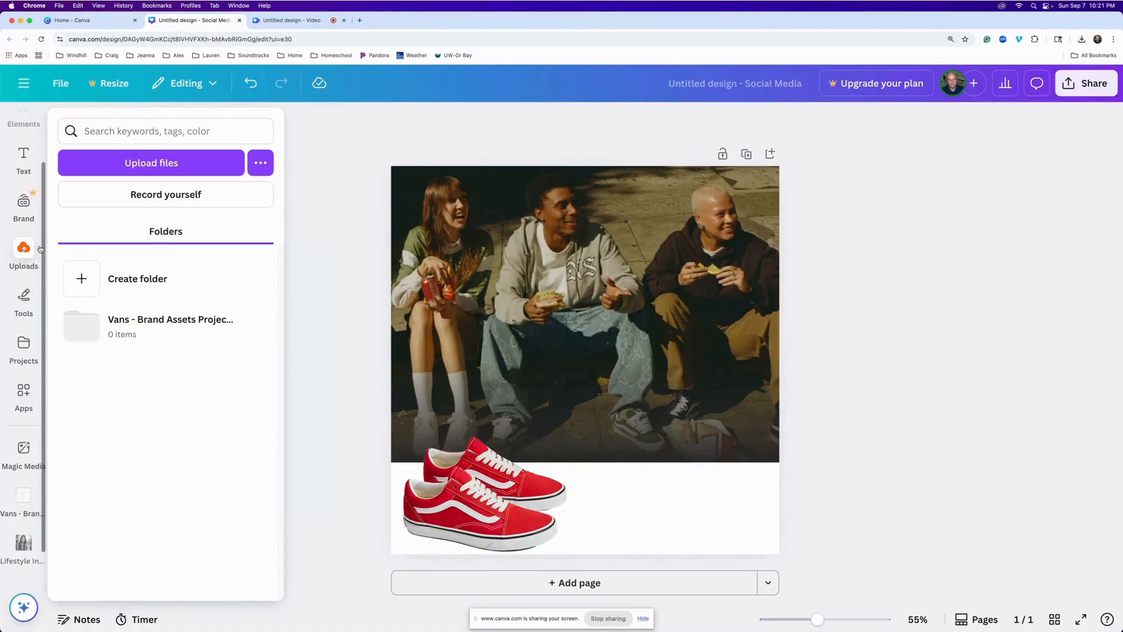
pyautogui.scroll(1, 40, 249)
pyautogui.click(26, 170)
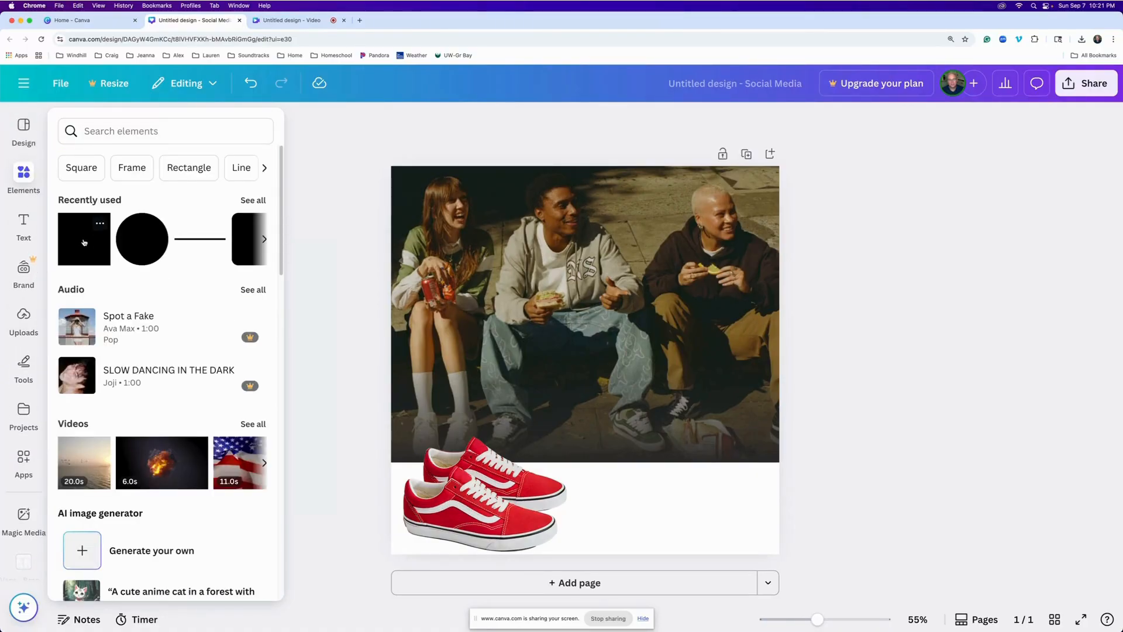
pyautogui.moveTo(84, 241); pyautogui.dragTo(620, 467)
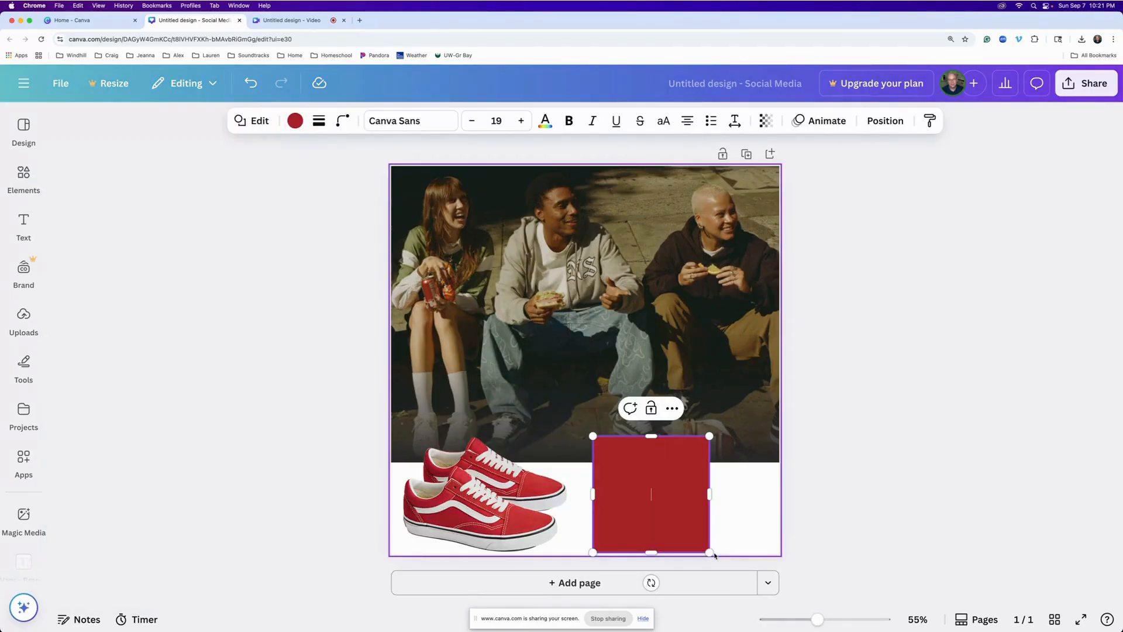
pyautogui.moveTo(711, 553); pyautogui.dragTo(780, 555)
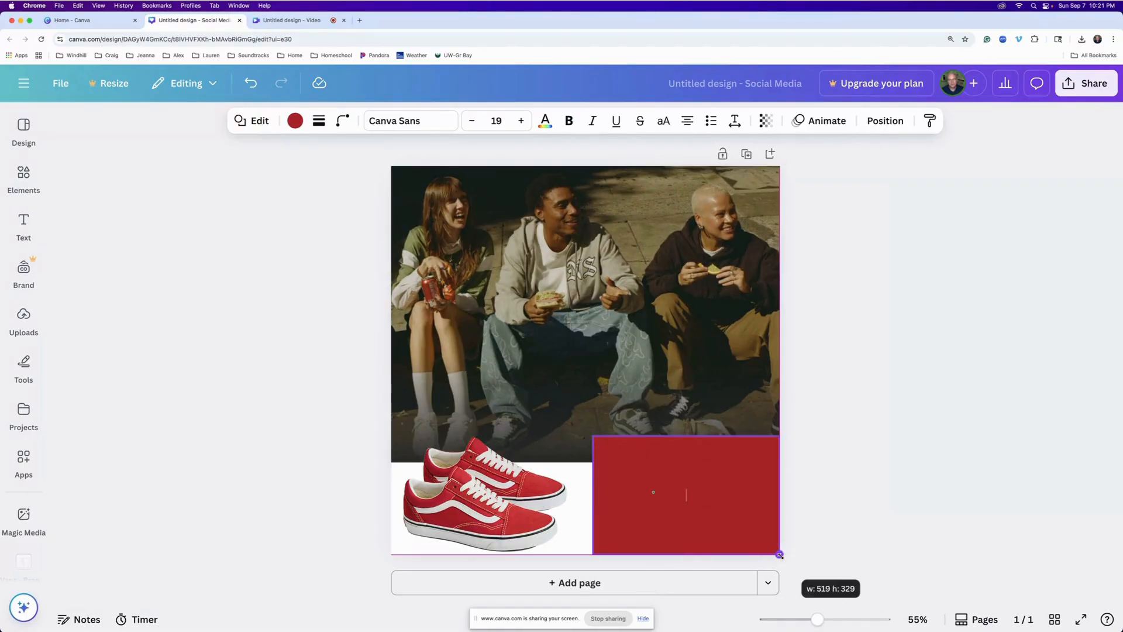
pyautogui.moveTo(592, 436); pyautogui.dragTo(392, 463)
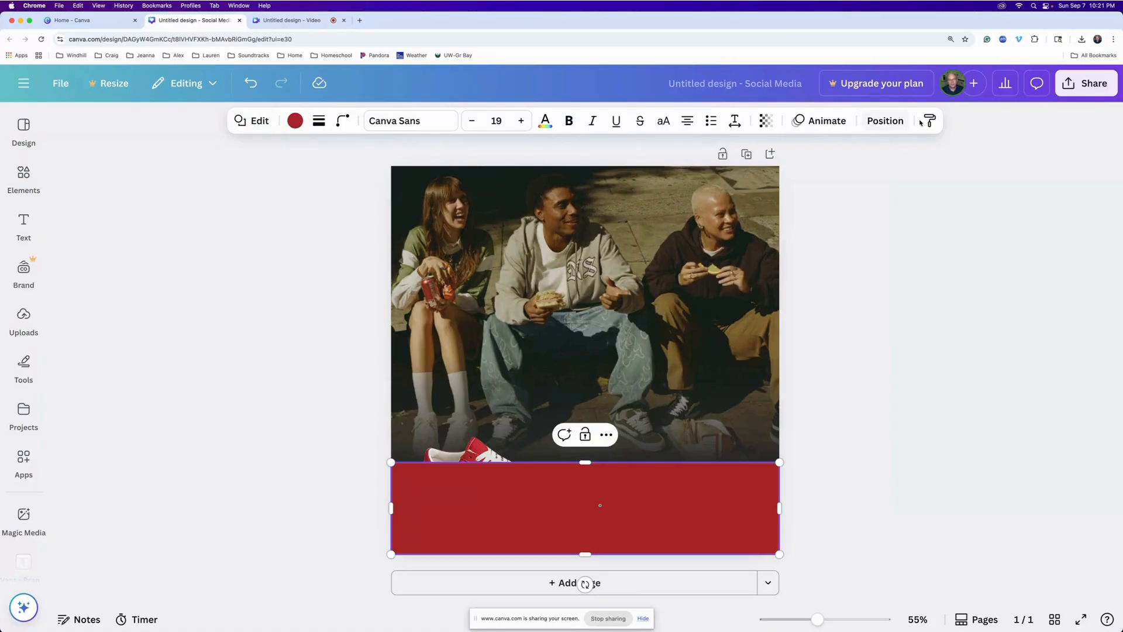
# Fill the rectangle with the near-black colour sampled from the group photo
pyautogui.click(261, 124)
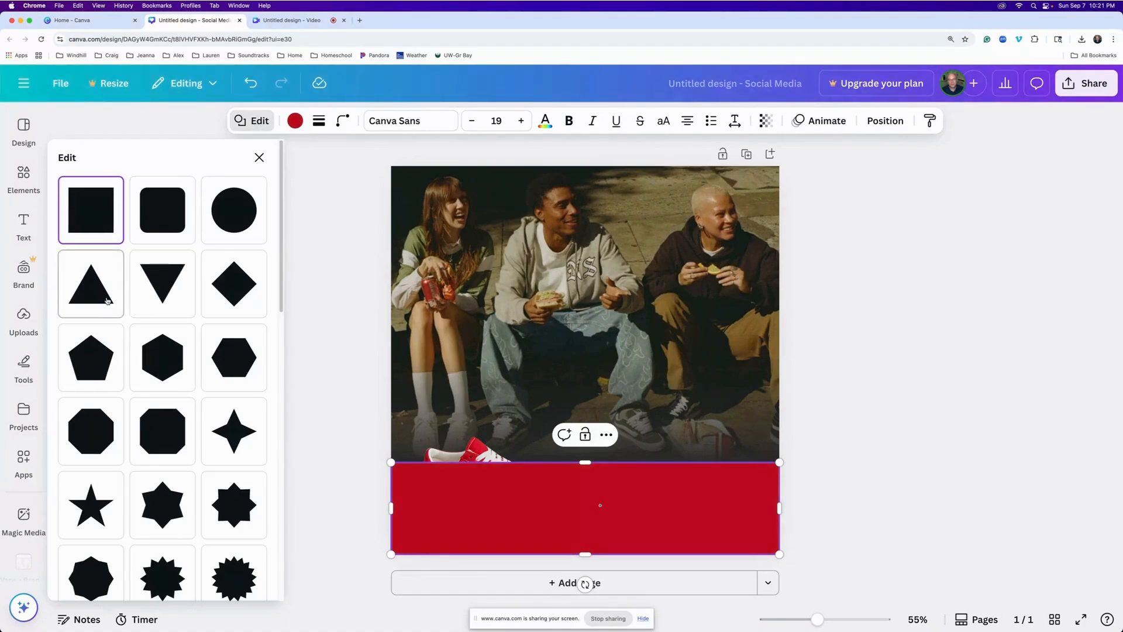
pyautogui.click(295, 121)
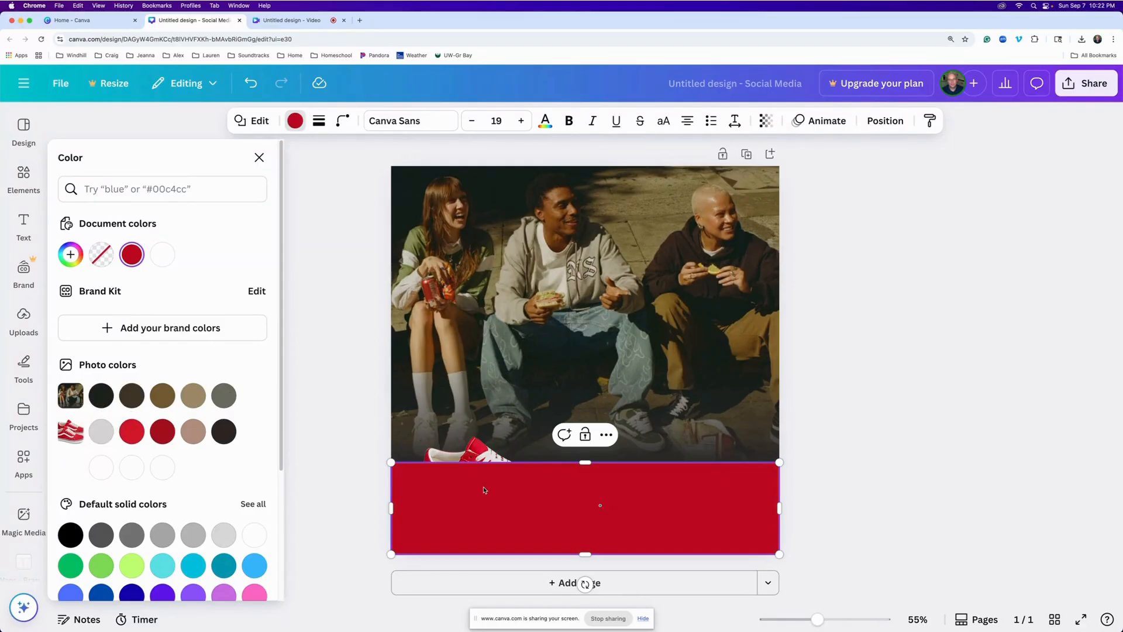
pyautogui.click(101, 396)
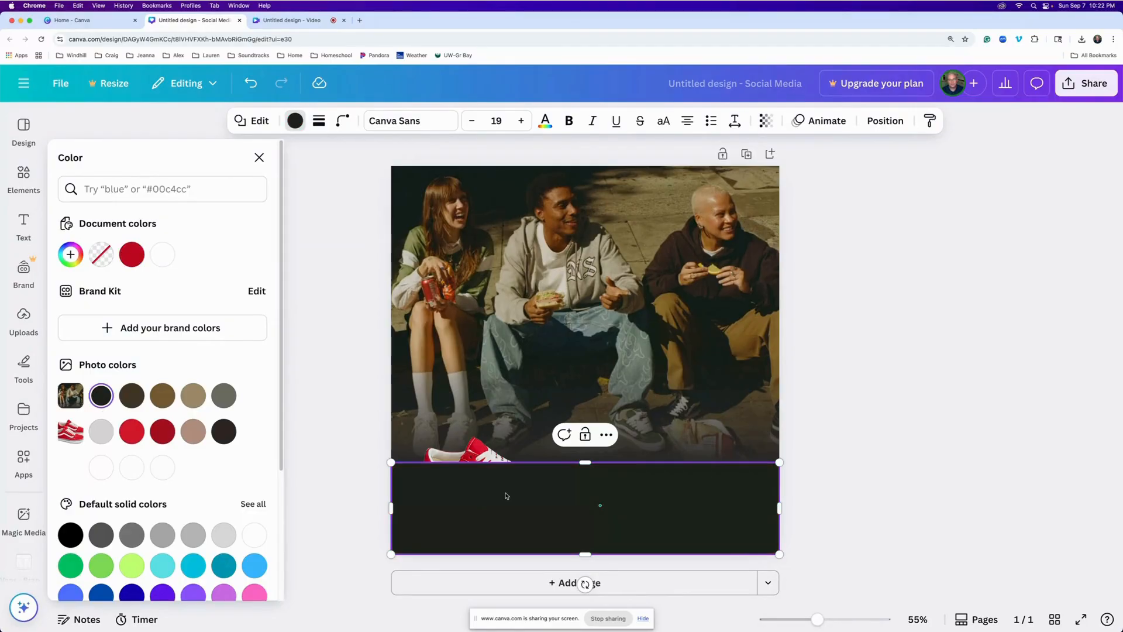
pyautogui.click(258, 158)
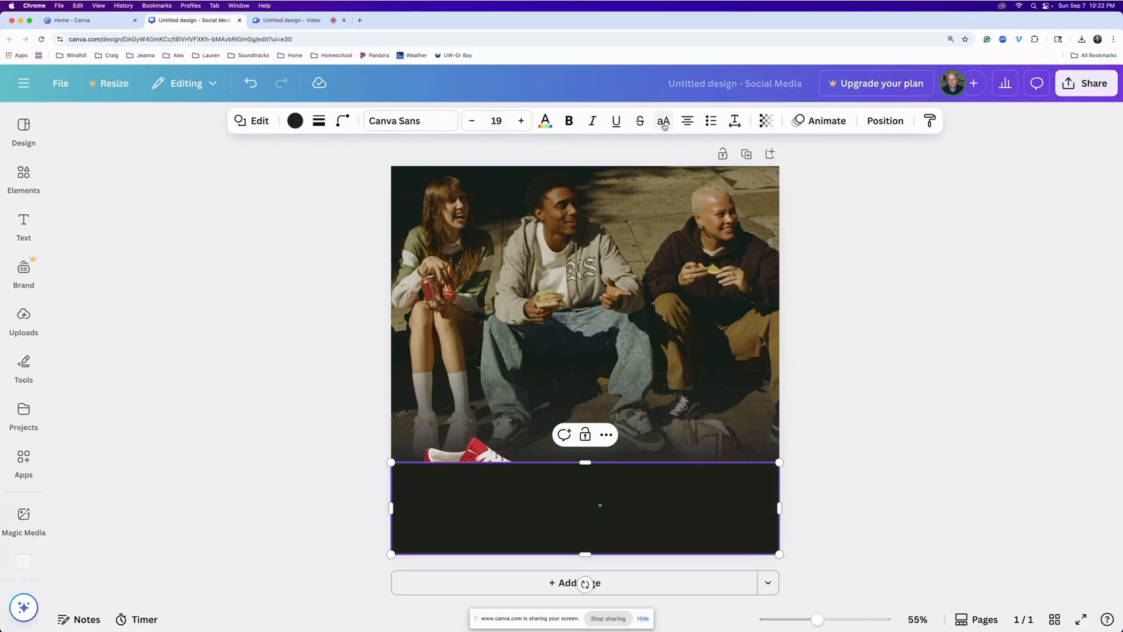
# Send the dark rectangle to the back, behind the shoes and the logo
pyautogui.click(895, 122)
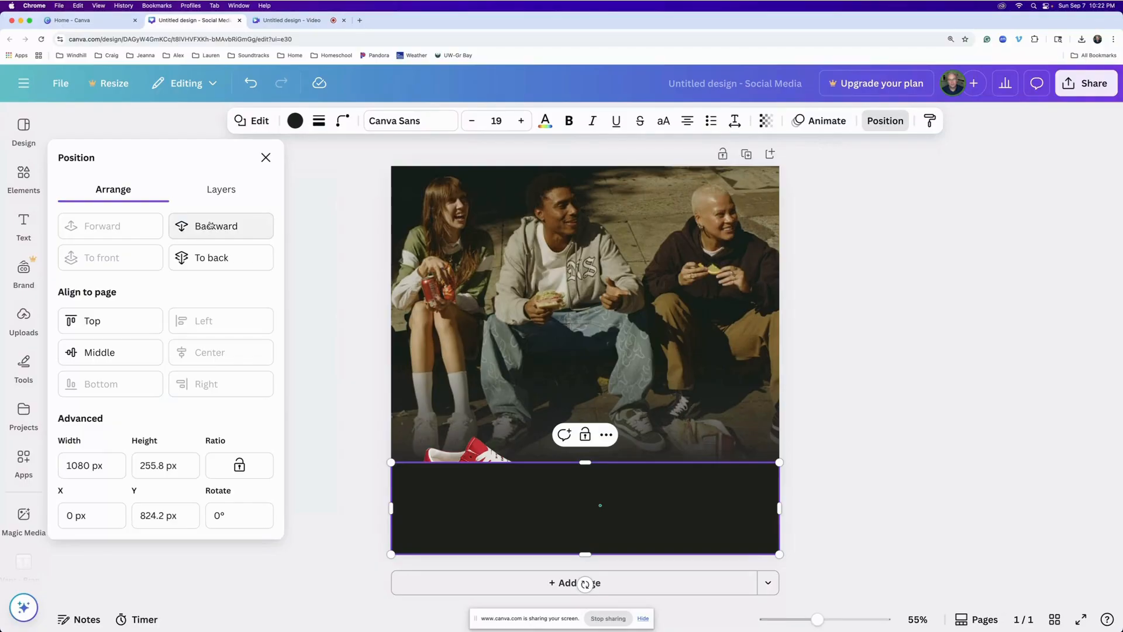
pyautogui.click(211, 258)
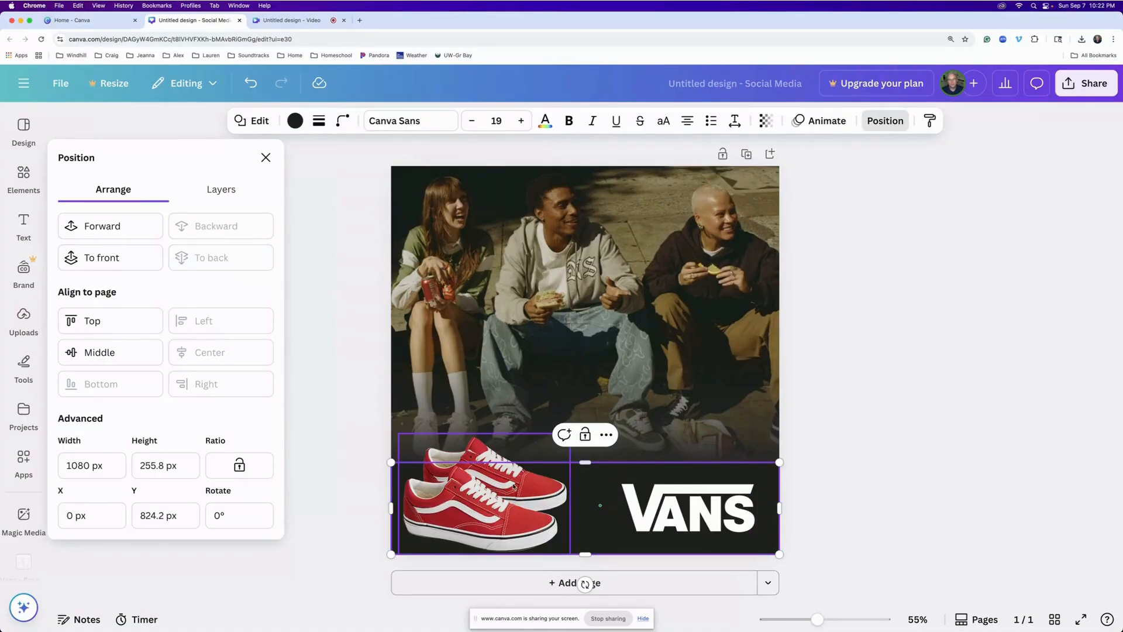
pyautogui.click(266, 158)
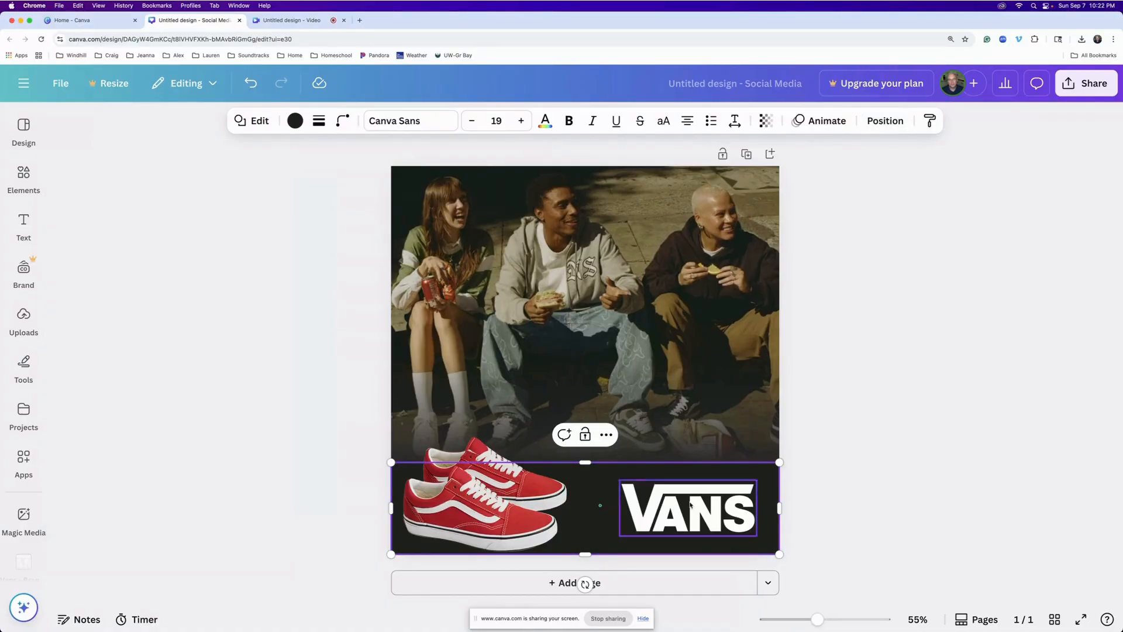
# Shift the white Vans logo slightly and scale it down within the dark band
pyautogui.click(815, 408)
pyautogui.moveTo(692, 501); pyautogui.dragTo(699, 501)
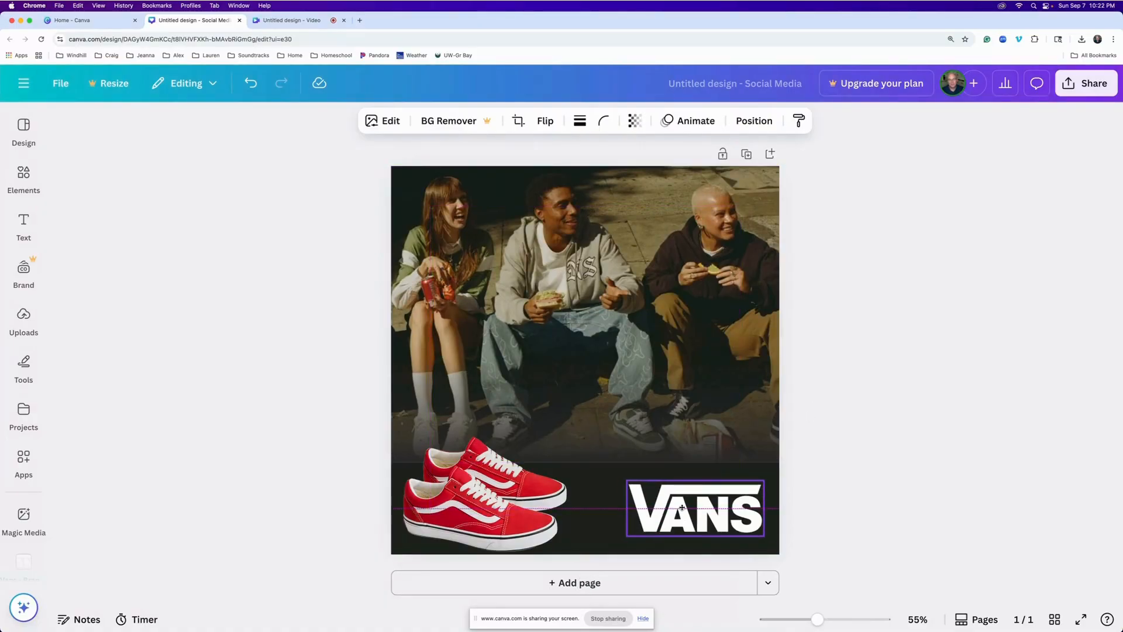
pyautogui.moveTo(627, 537); pyautogui.dragTo(688, 513)
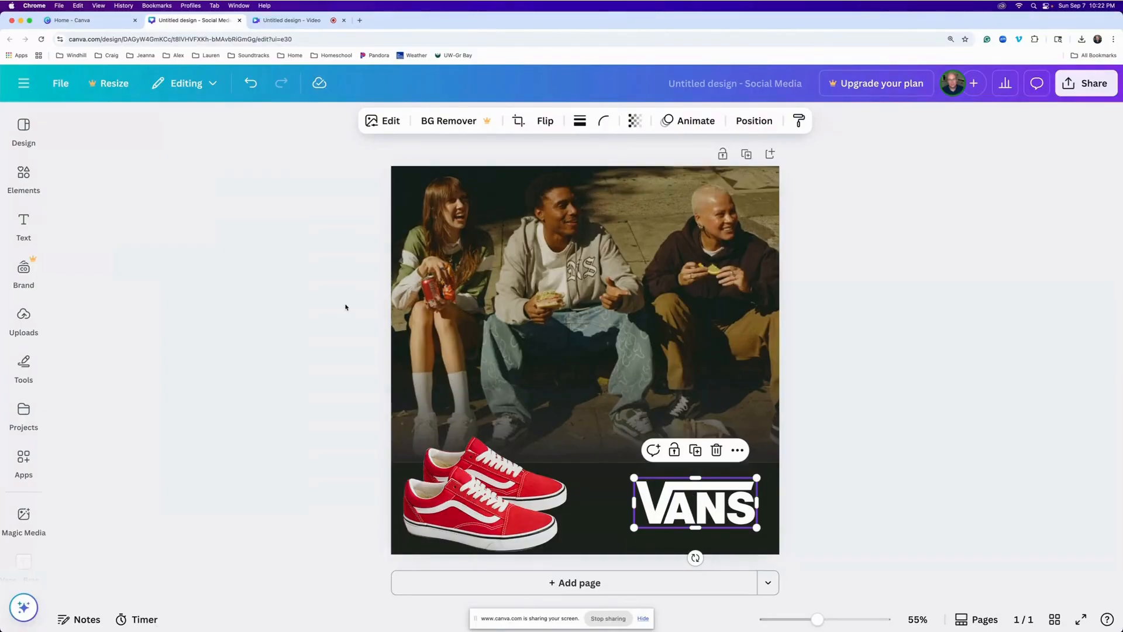
# Add a text box, enlarge it to a font size of about 51.5 and enter "Old Skool"
pyautogui.click(24, 221)
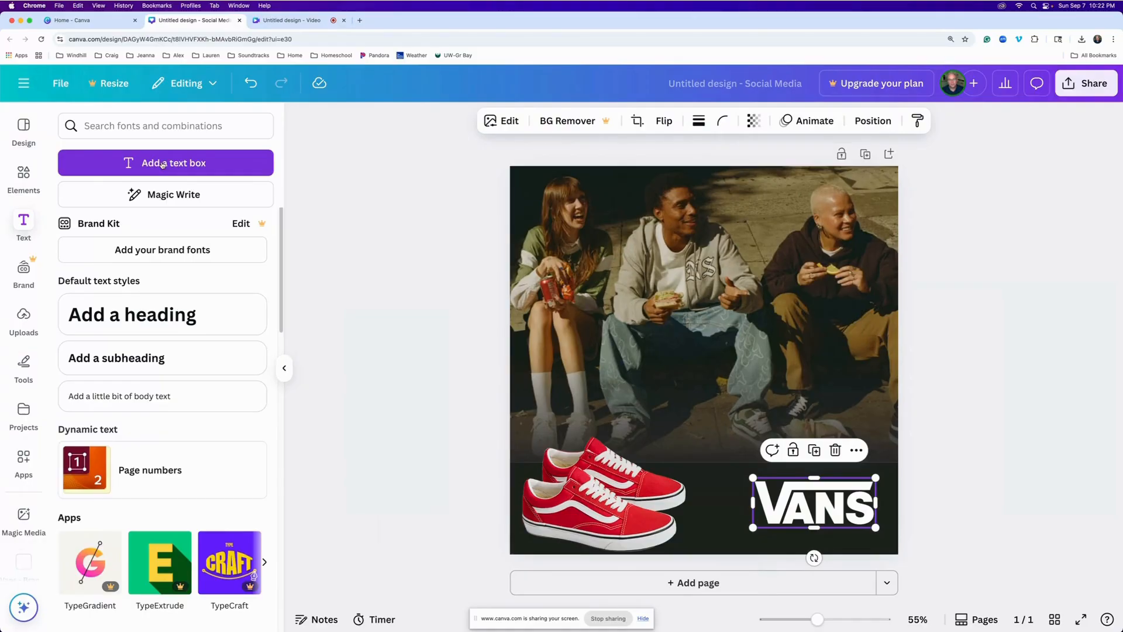
pyautogui.click(161, 164)
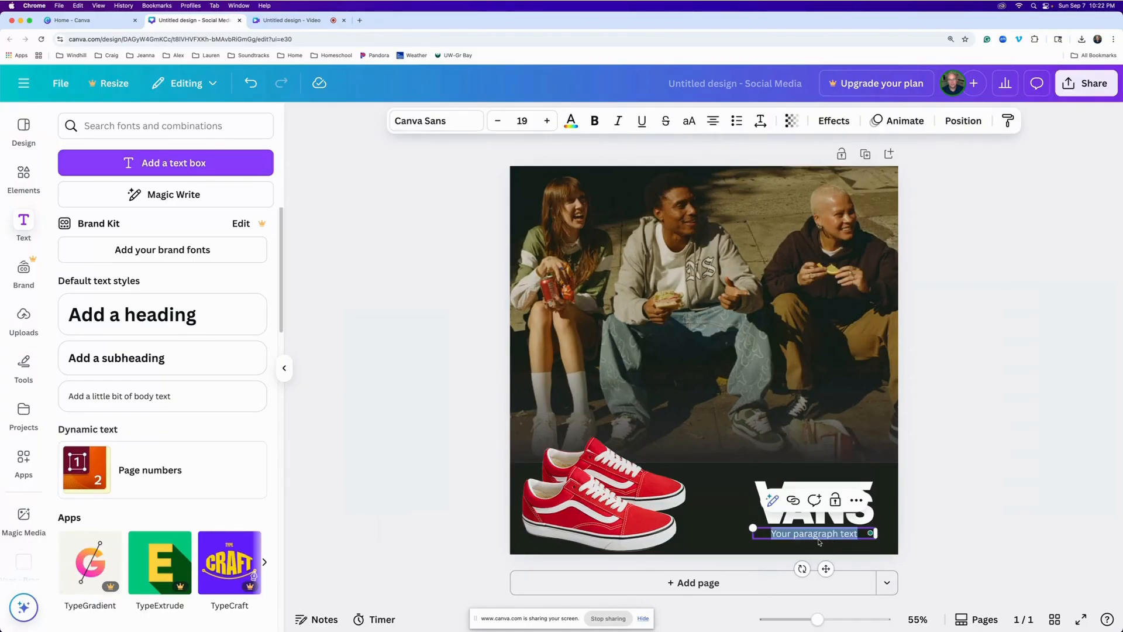
pyautogui.moveTo(751, 526); pyautogui.dragTo(543, 509)
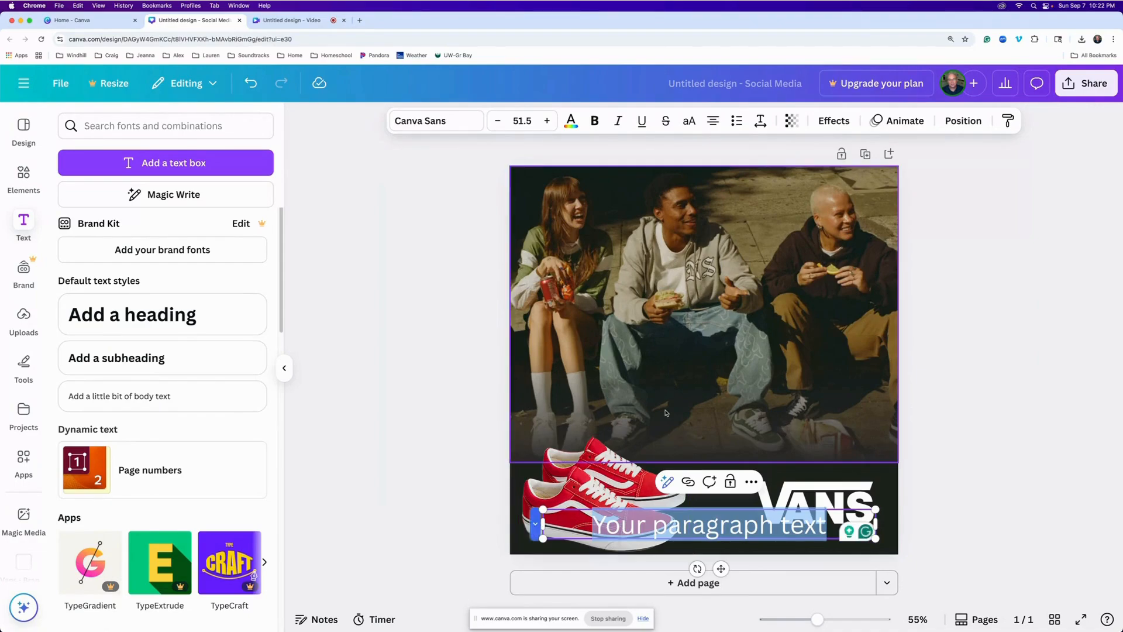
pyautogui.write('Old Skool')
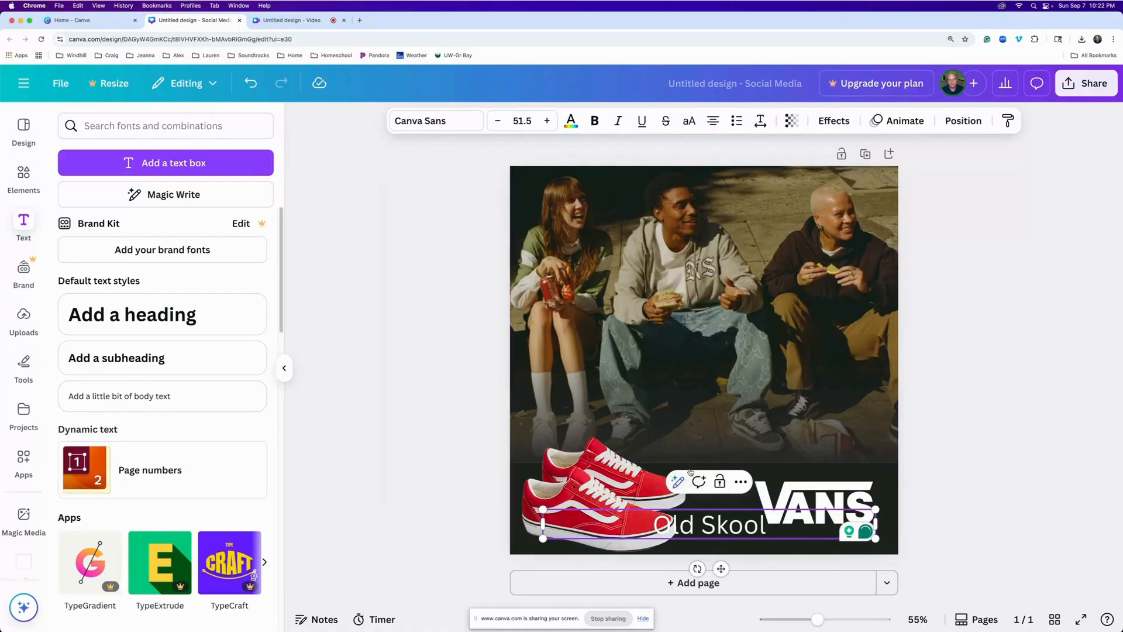
# Change the font of the "Old Skool" text to League Spartan
pyautogui.moveTo(766, 526); pyautogui.dragTo(650, 522)
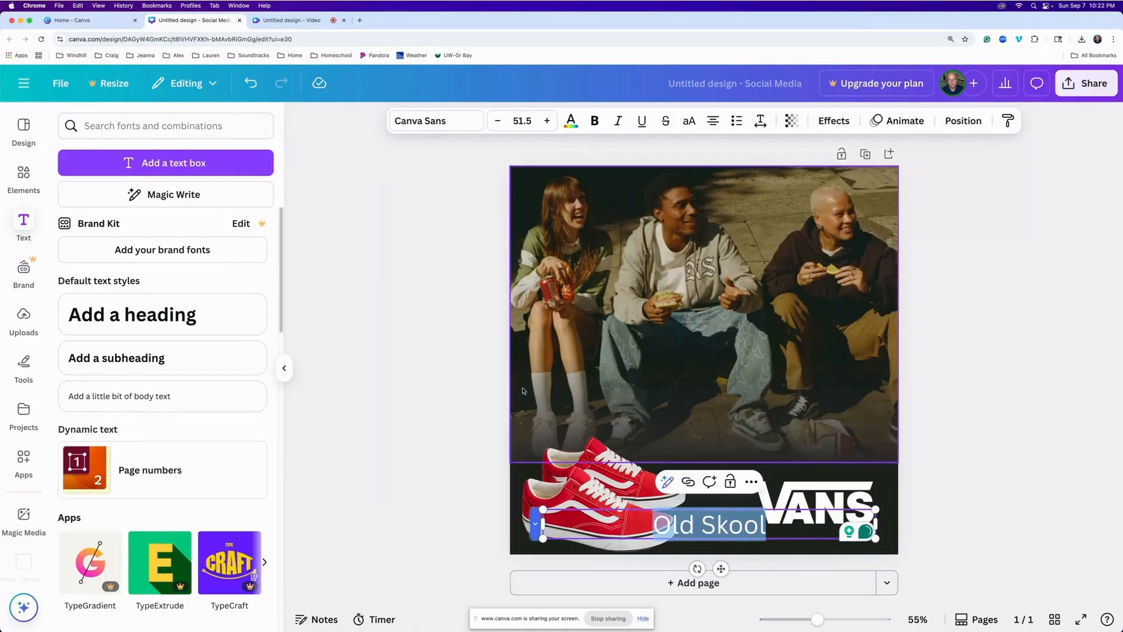
pyautogui.click(285, 368)
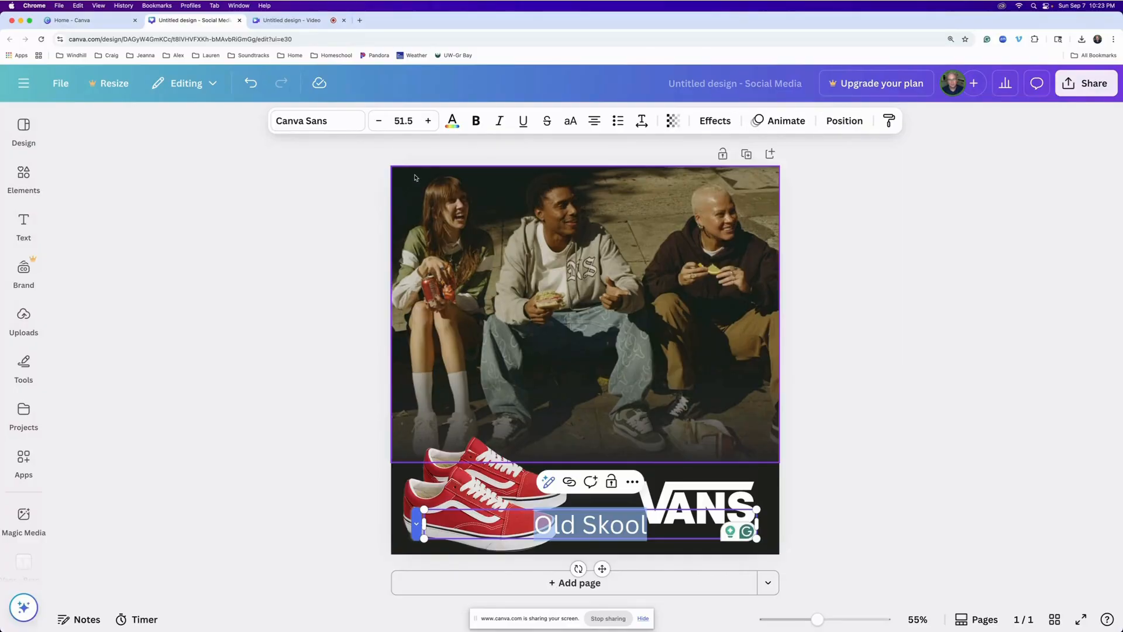
pyautogui.click(319, 122)
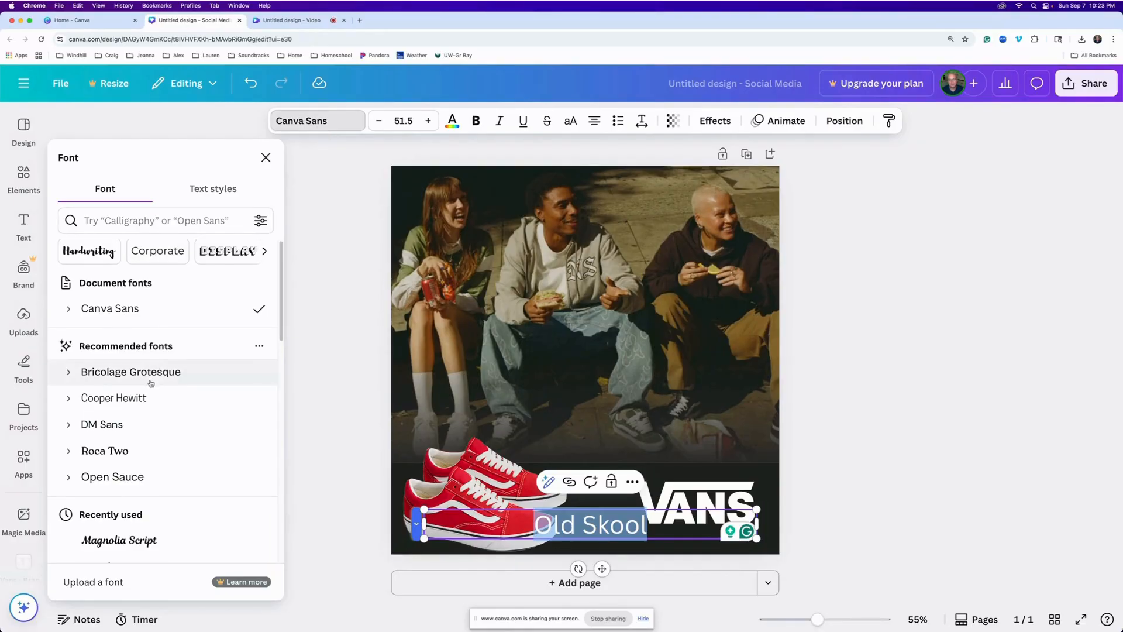
pyautogui.scroll(-5, 151, 381)
pyautogui.scroll(-1, 148, 384)
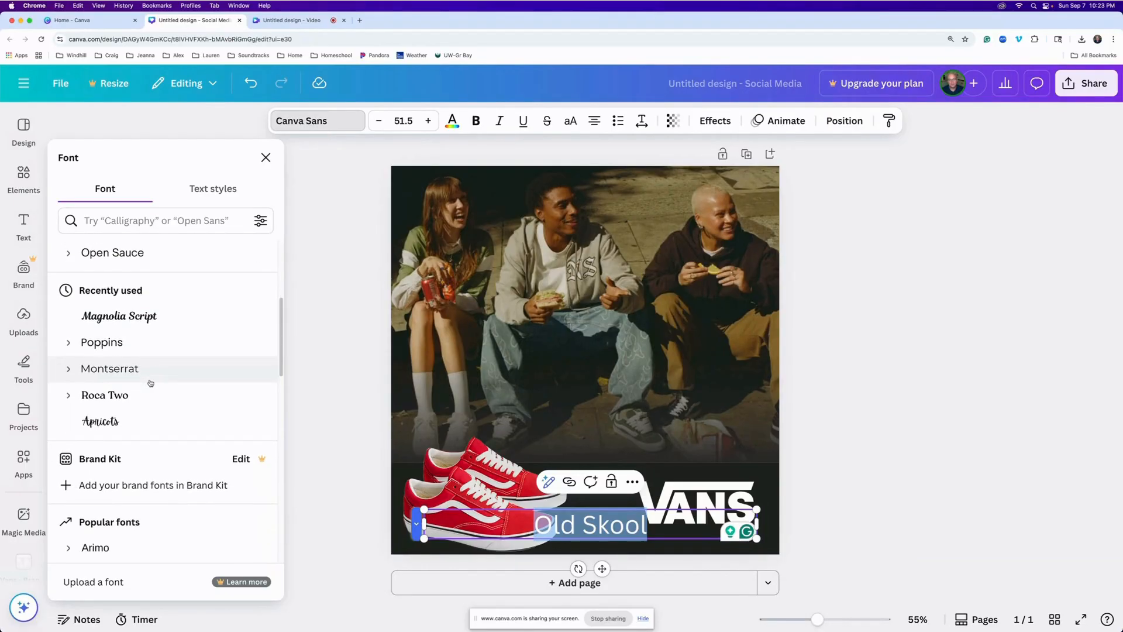
pyautogui.scroll(-5, 108, 402)
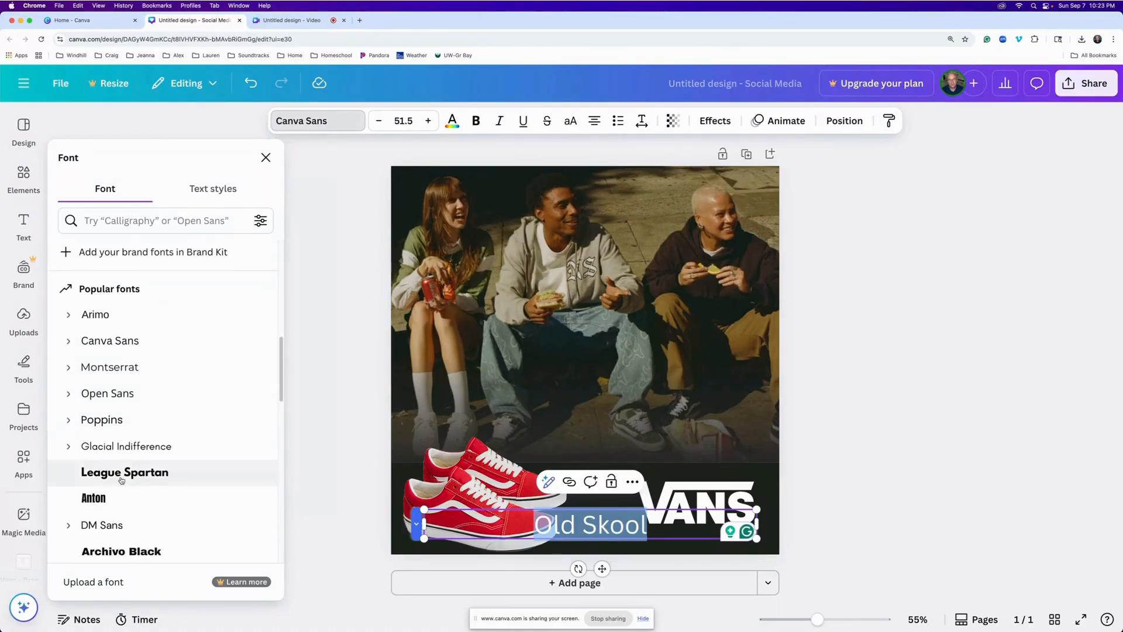
pyautogui.click(122, 481)
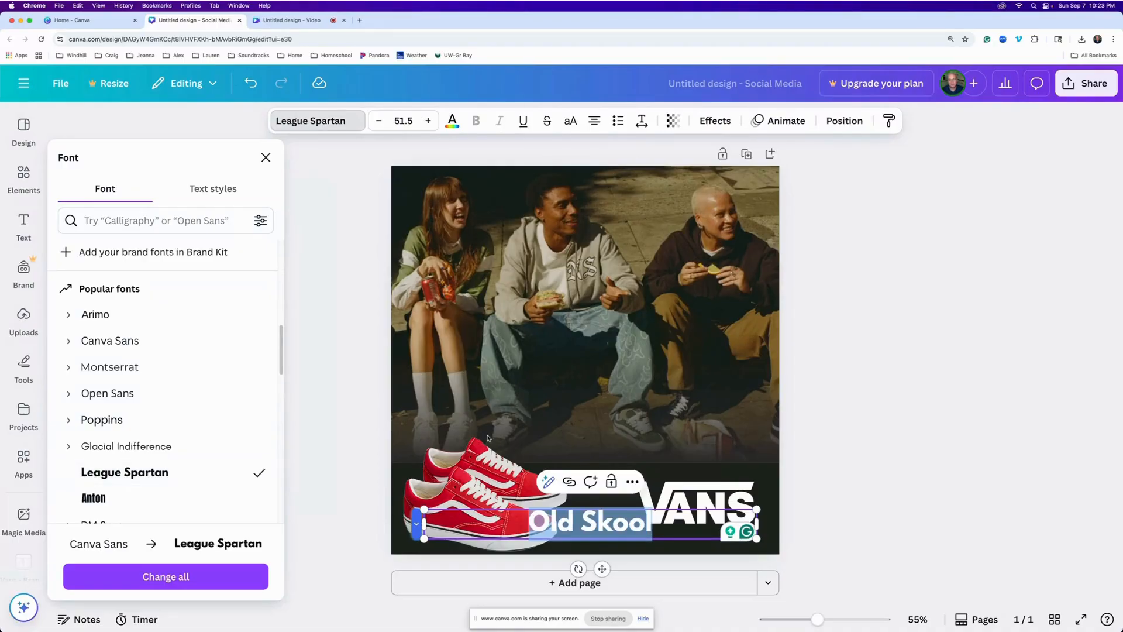
# Increase the font size of the "Old Skool" text to 96.5 and deselect it
pyautogui.press('super+shift+period')
pyautogui.press('super+shift+period')
pyautogui.press('super+shift+period')
pyautogui.press('super+shift+period')
pyautogui.press('super+shift+period')
pyautogui.press('super+shift+period')
pyautogui.press('super+shift+period')
pyautogui.press('super+shift+period')
pyautogui.press('super+shift+period')
pyautogui.press('super+shift+period')
pyautogui.press('super+shift+period')
pyautogui.press('super+shift+period')
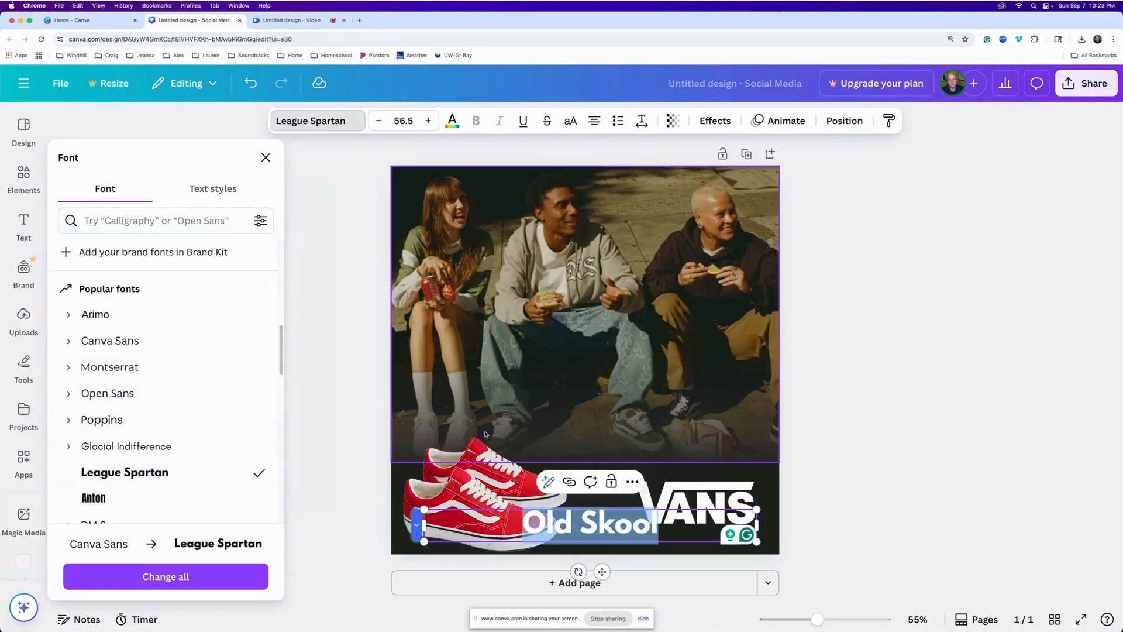
pyautogui.press('super+shift+period')
pyautogui.press('super+shift+period')
pyautogui.press('super+shift+period')
pyautogui.press('super+shift+period')
pyautogui.press('super+shift+period')
pyautogui.press('super+shift+period')
pyautogui.press('super+shift+period')
pyautogui.press('super+shift+period')
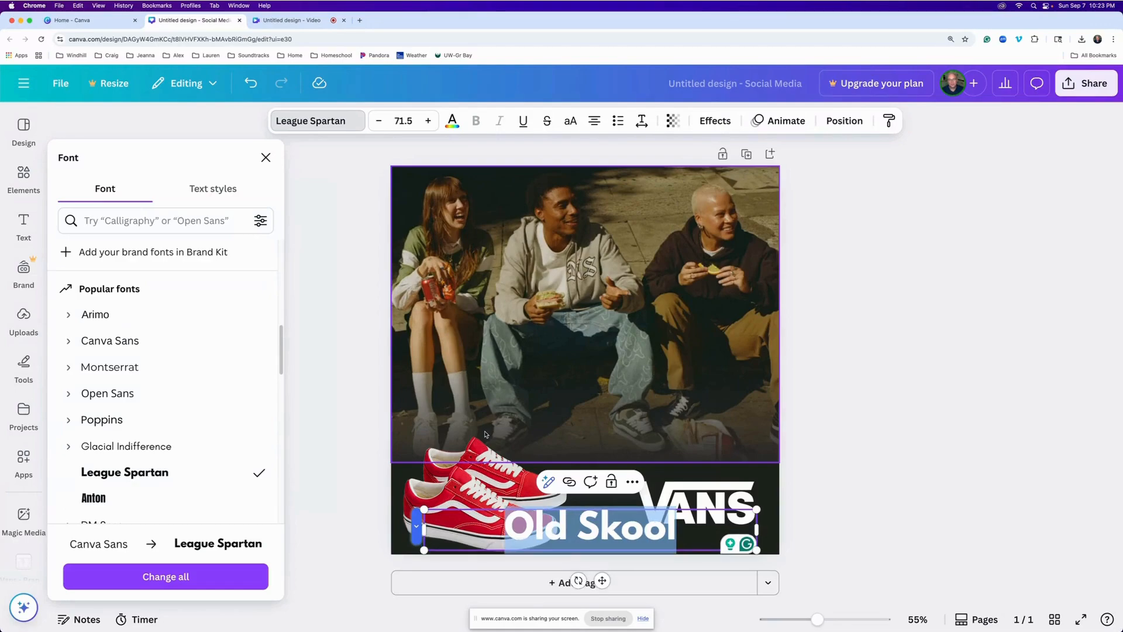
pyautogui.click(428, 122)
pyautogui.click(428, 122)
pyautogui.click(429, 122)
pyautogui.click(429, 122)
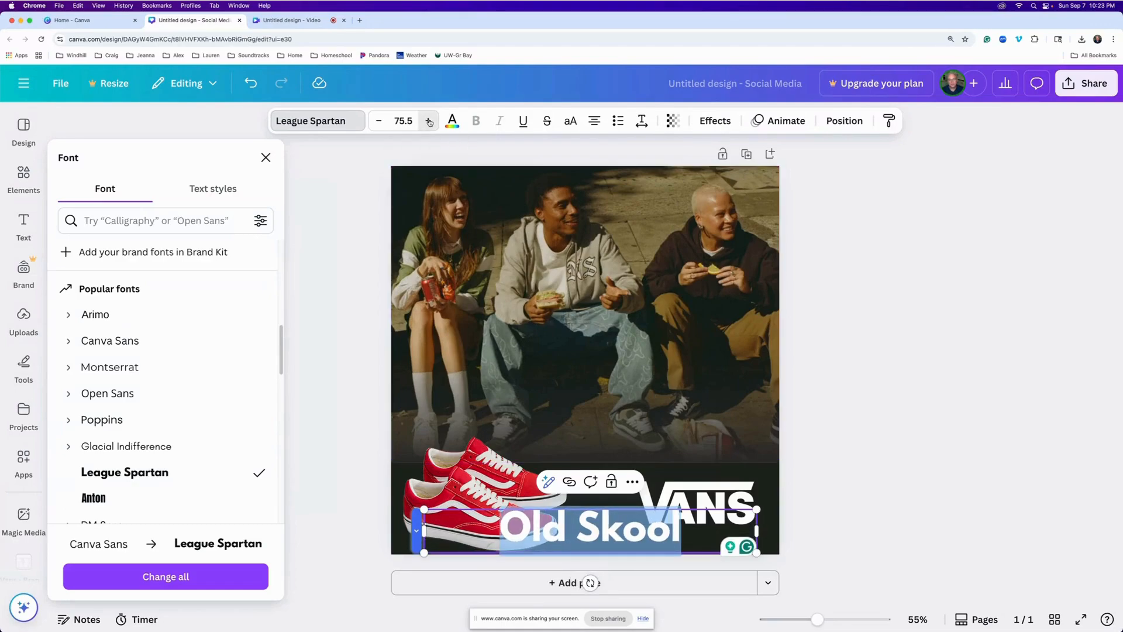
pyautogui.click(429, 122)
pyautogui.click(429, 122)
pyautogui.click(429, 121)
pyautogui.click(429, 122)
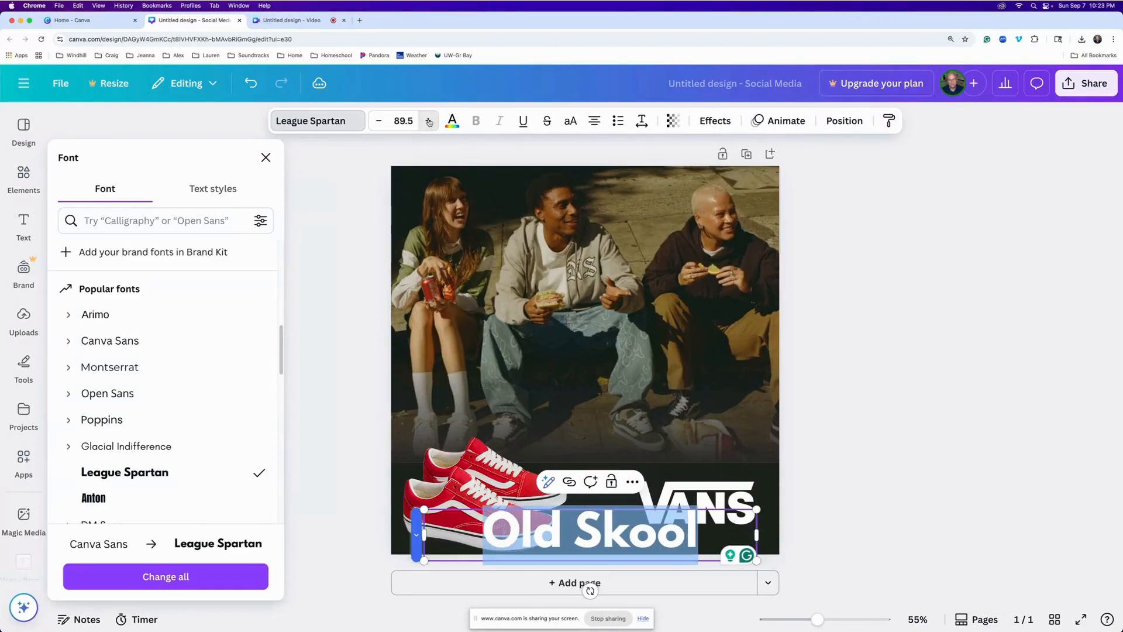
pyautogui.click(429, 121)
pyautogui.click(429, 122)
pyautogui.click(429, 121)
pyautogui.click(429, 122)
pyautogui.click(429, 122)
pyautogui.click(429, 122)
pyautogui.click(428, 121)
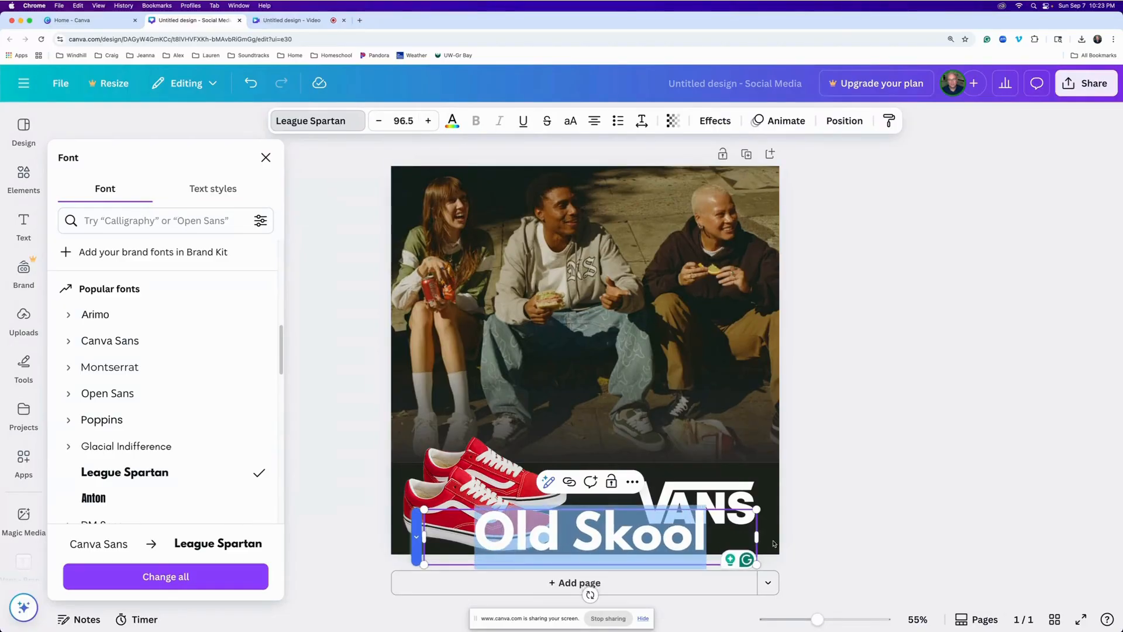
pyautogui.click(823, 515)
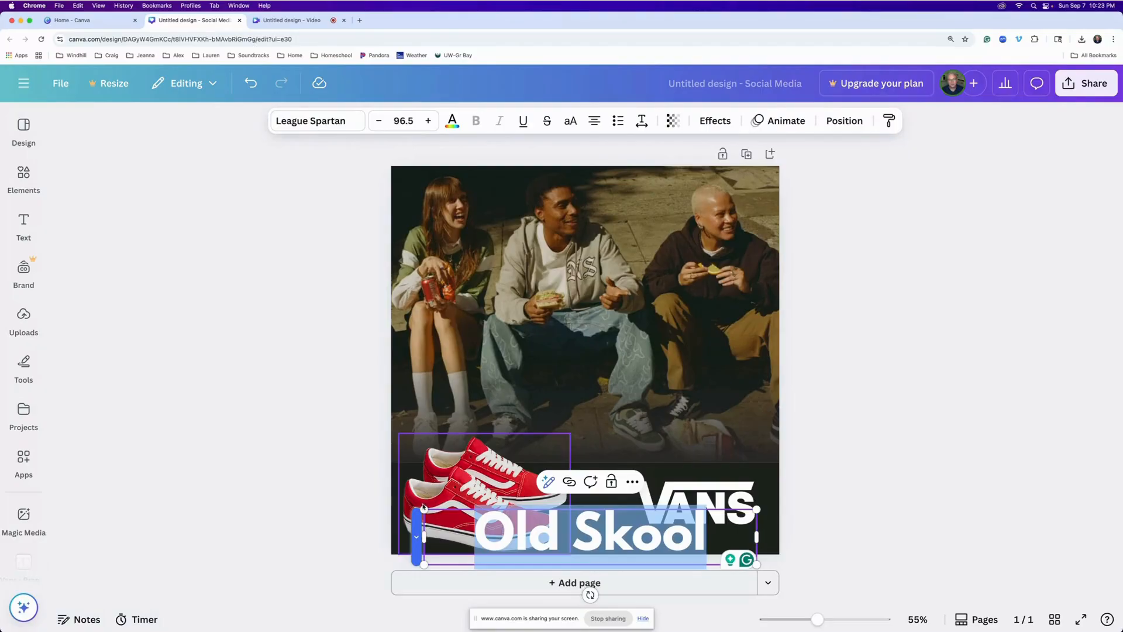
pyautogui.click(322, 472)
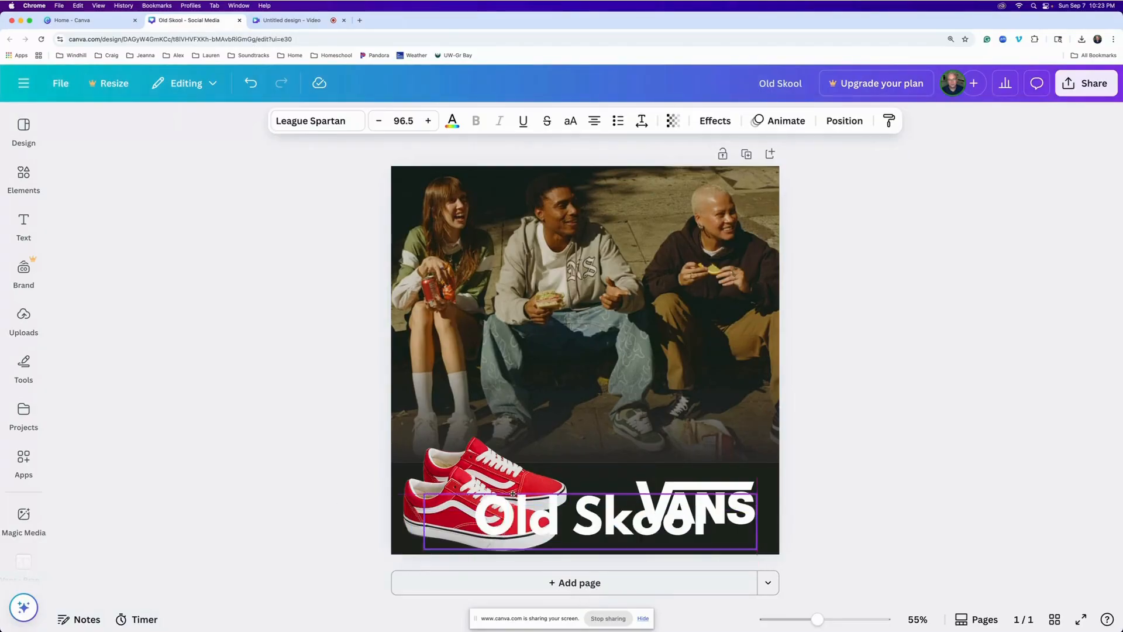
# Move "Old Skool" up over the photo's lower edge and enlarge it to about size 168, spanning the page width
pyautogui.moveTo(503, 532); pyautogui.dragTo(492, 430)
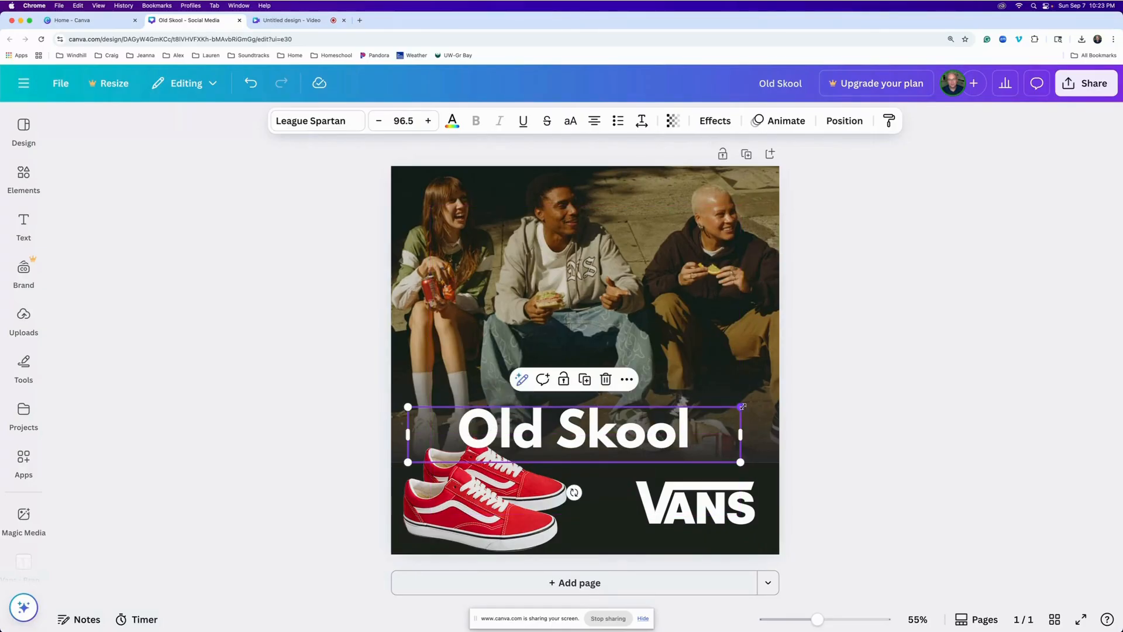
pyautogui.moveTo(825, 393); pyautogui.dragTo(848, 389)
pyautogui.moveTo(408, 462); pyautogui.dragTo(303, 480)
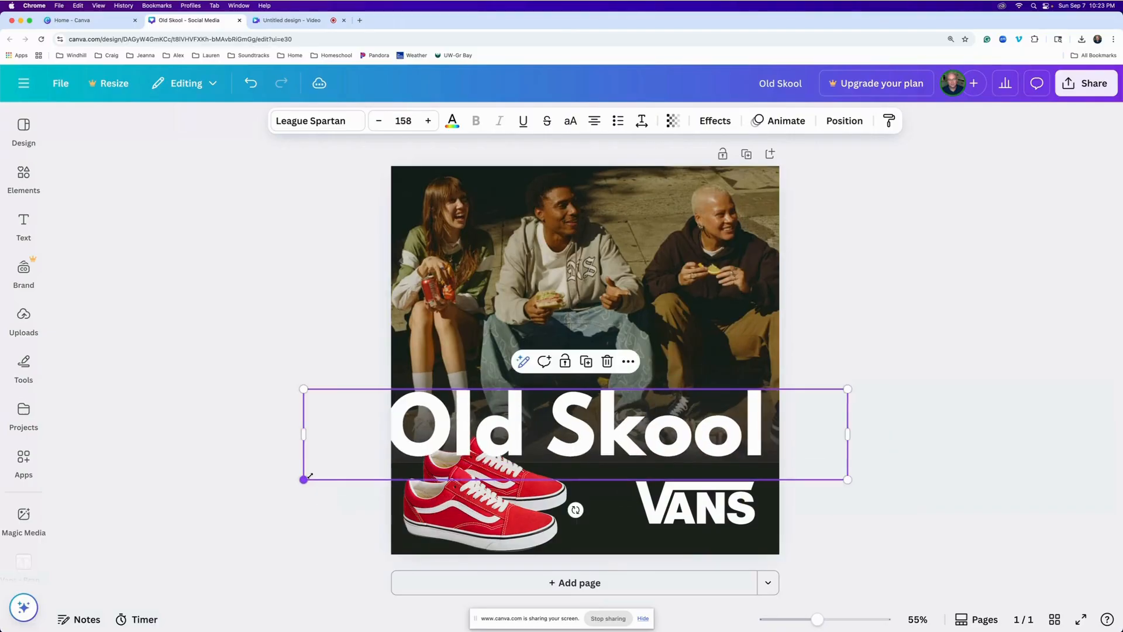
pyautogui.moveTo(847, 480); pyautogui.dragTo(870, 485)
pyautogui.moveTo(303, 389); pyautogui.dragTo(290, 387)
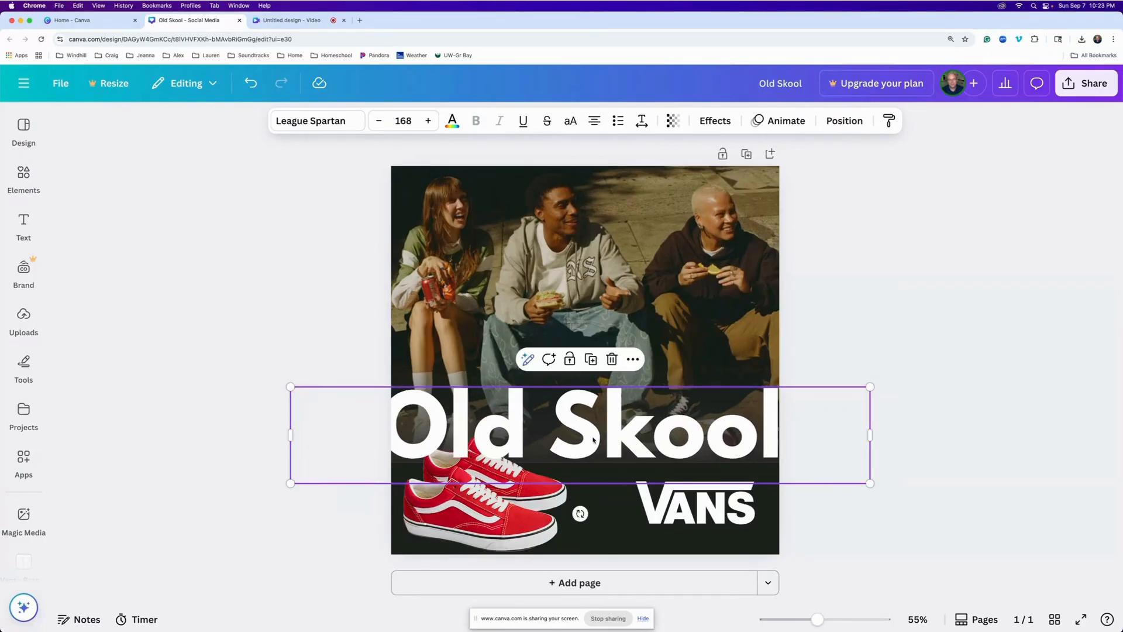
pyautogui.moveTo(594, 440); pyautogui.dragTo(565, 451)
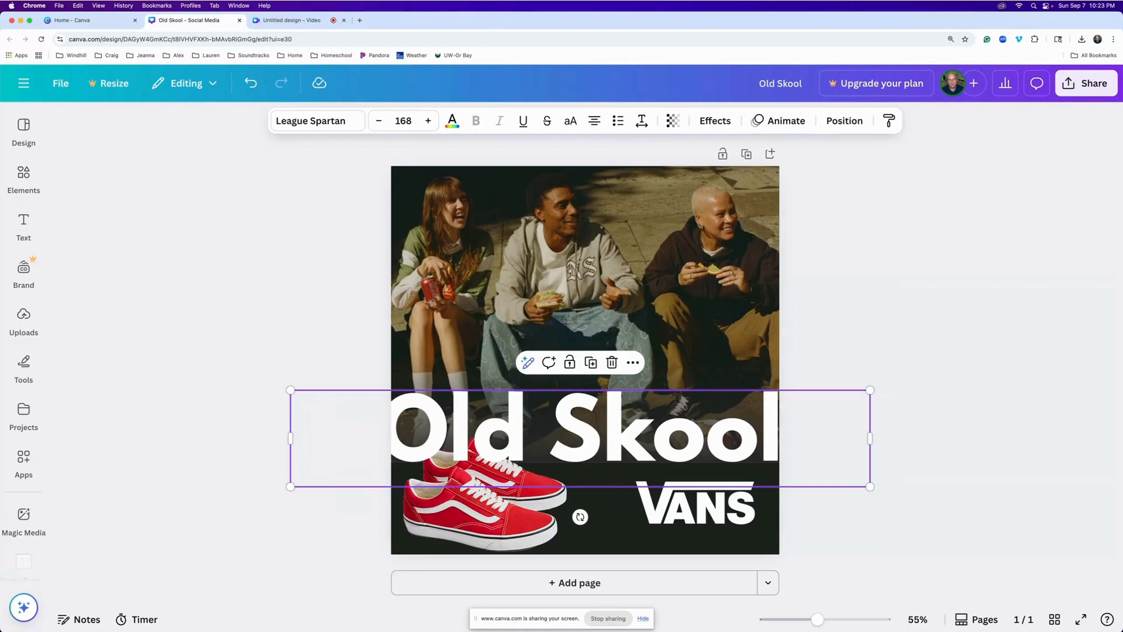
# Nudge the "Old Skool" text slightly down and to the right to fine-tune its placement across the page
pyautogui.press('Down')
pyautogui.press('Down')
pyautogui.press('Down')
pyautogui.press('Down')
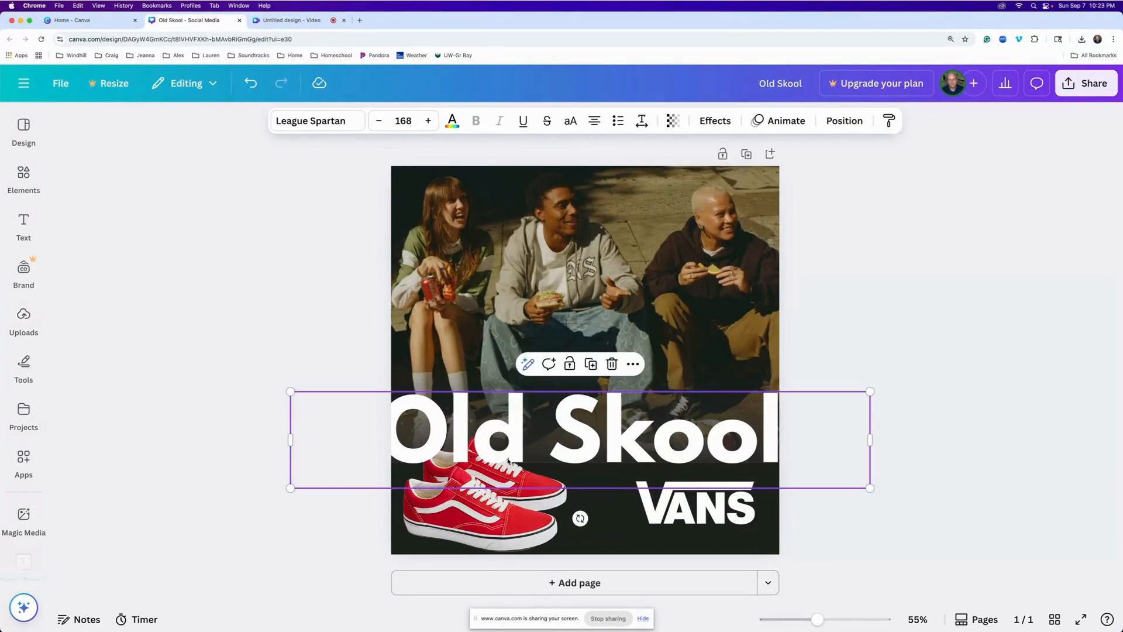
pyautogui.press('Right')
pyautogui.press('Right')
pyautogui.press('Right')
pyautogui.press('Right')
pyautogui.press('Right')
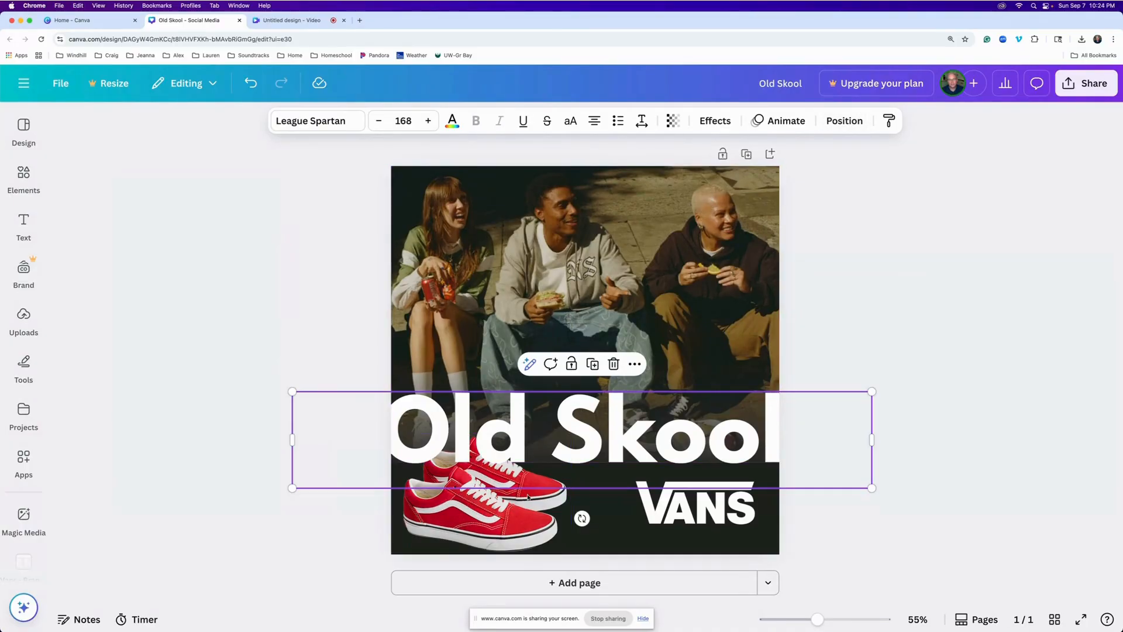
# Send the "Old Skool" text backward one layer so the red shoes overlap it
pyautogui.click(845, 120)
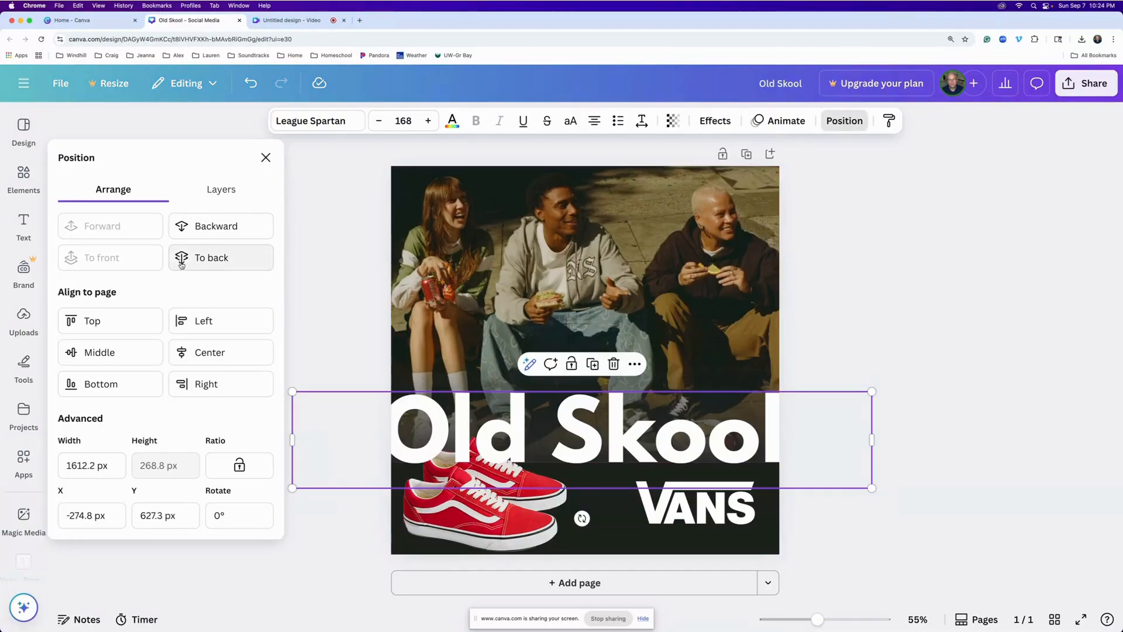
pyautogui.click(210, 228)
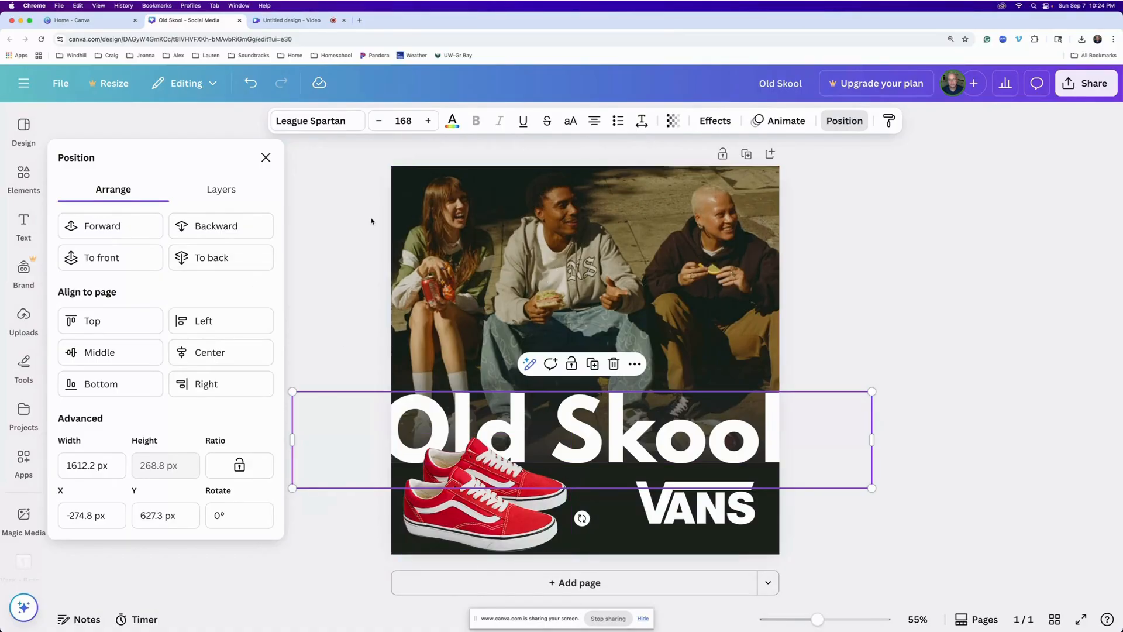
pyautogui.click(265, 157)
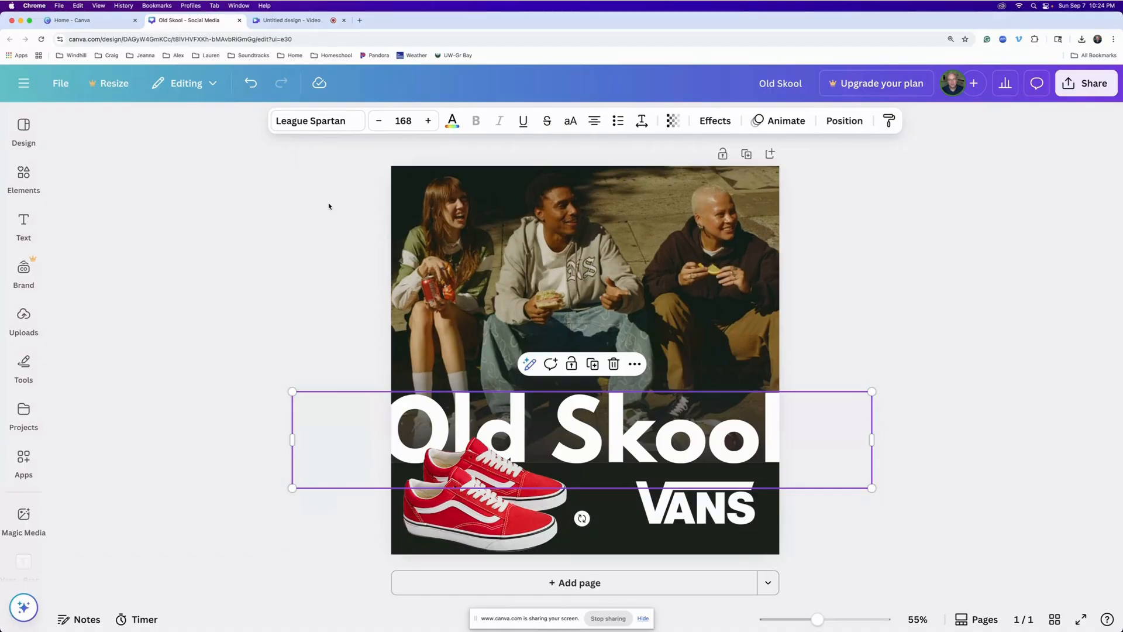
# Try dark red and light grey from the shoe photo's colors on the "Old Skool" text and restore white
pyautogui.click(452, 122)
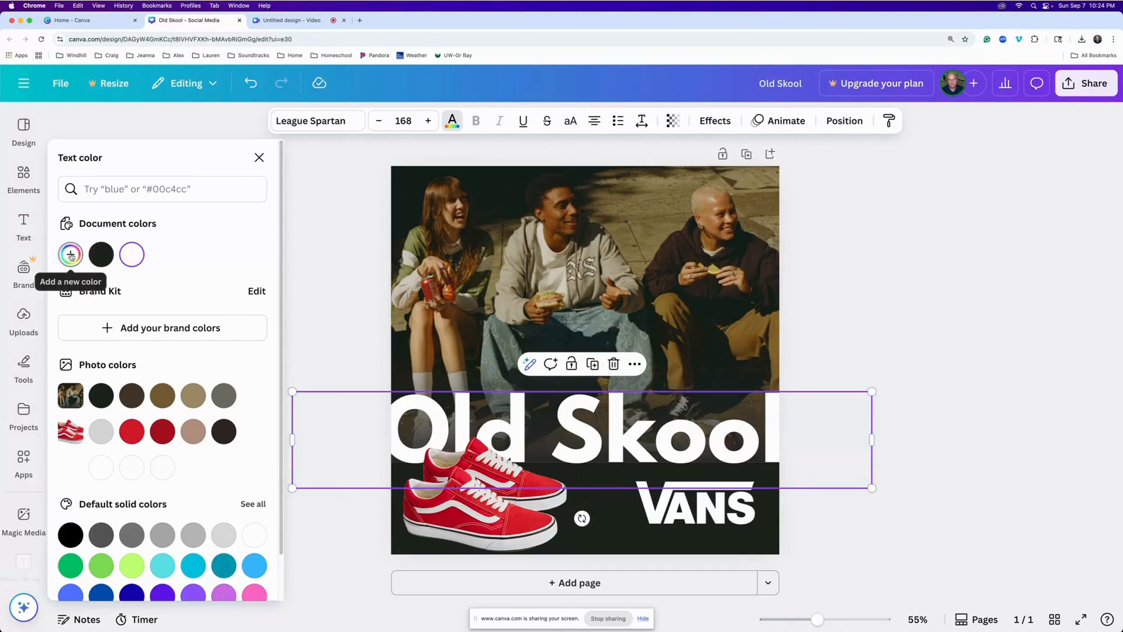
pyautogui.click(71, 254)
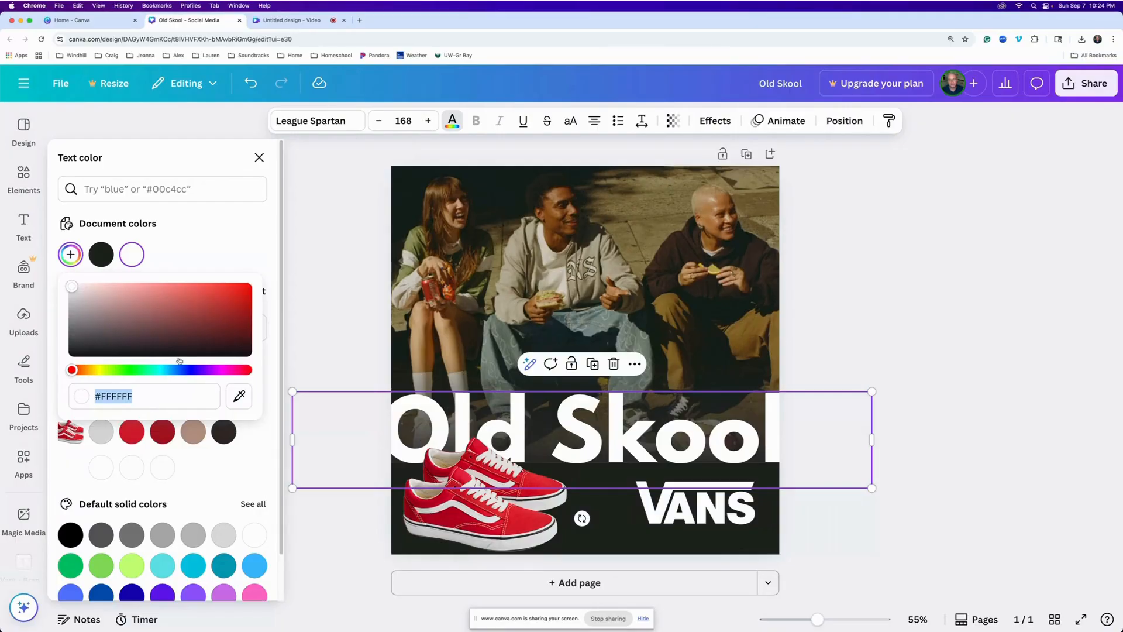
pyautogui.click(207, 241)
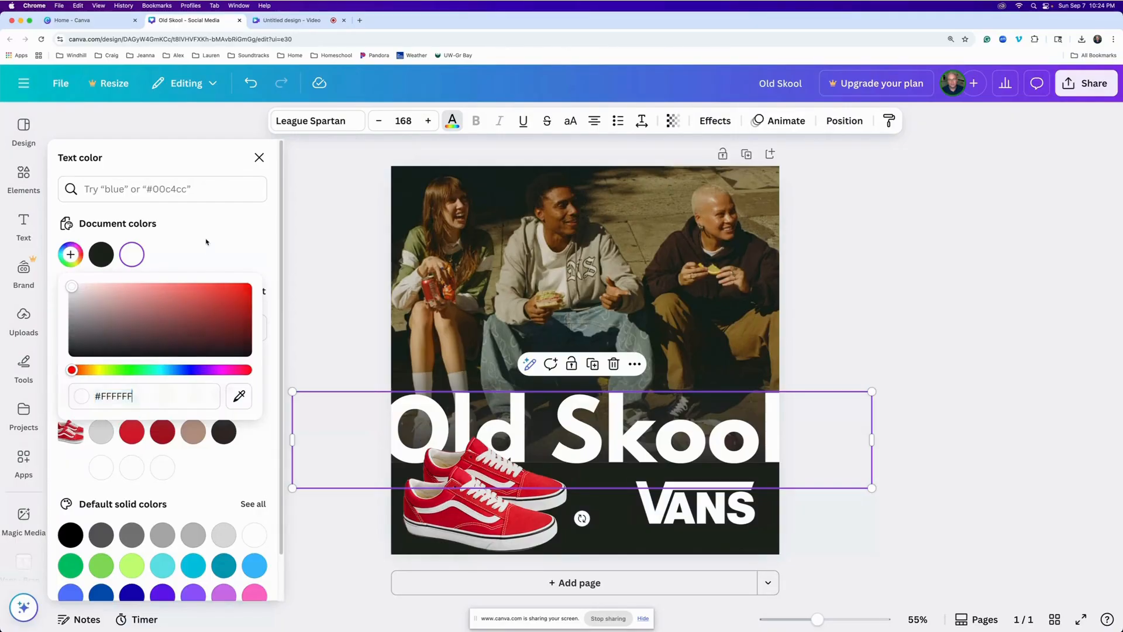
pyautogui.click(166, 433)
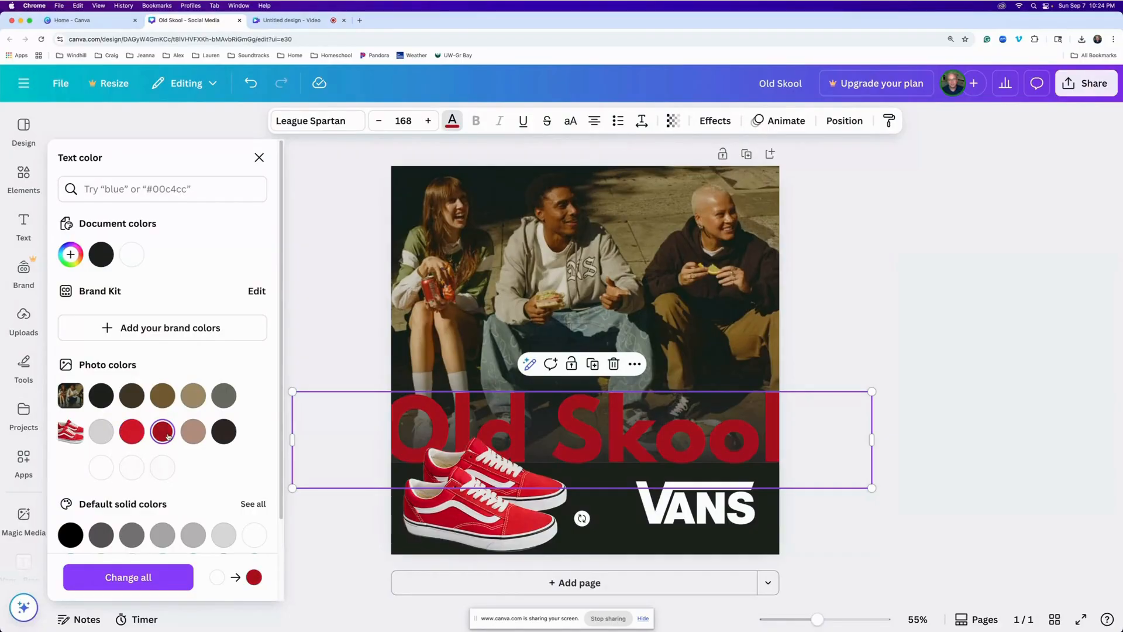
pyautogui.click(101, 431)
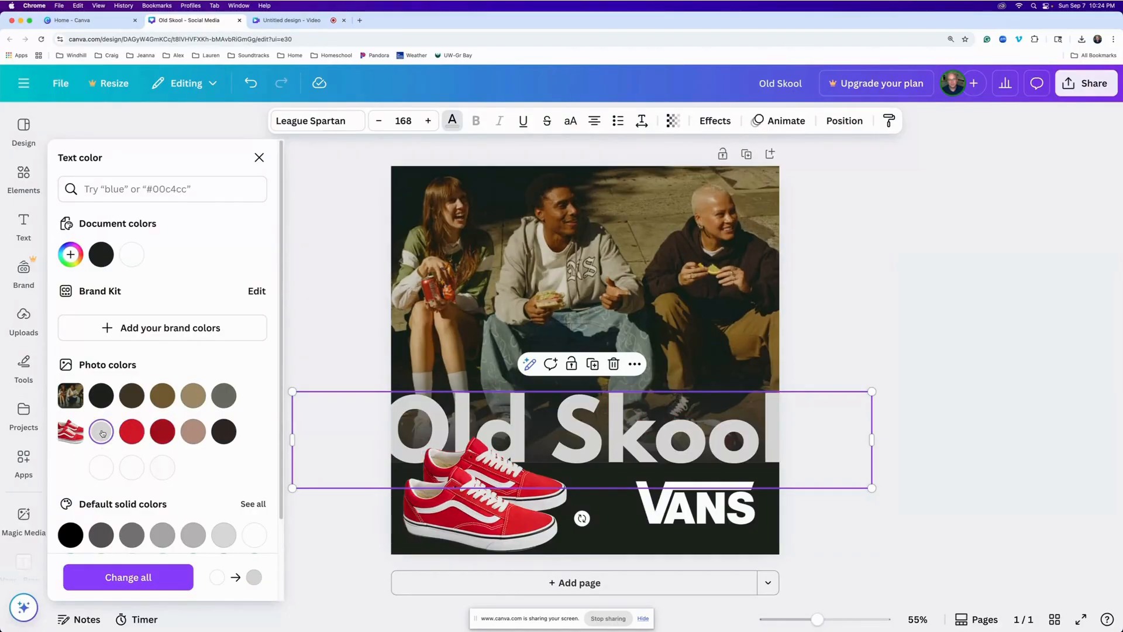
pyautogui.click(133, 258)
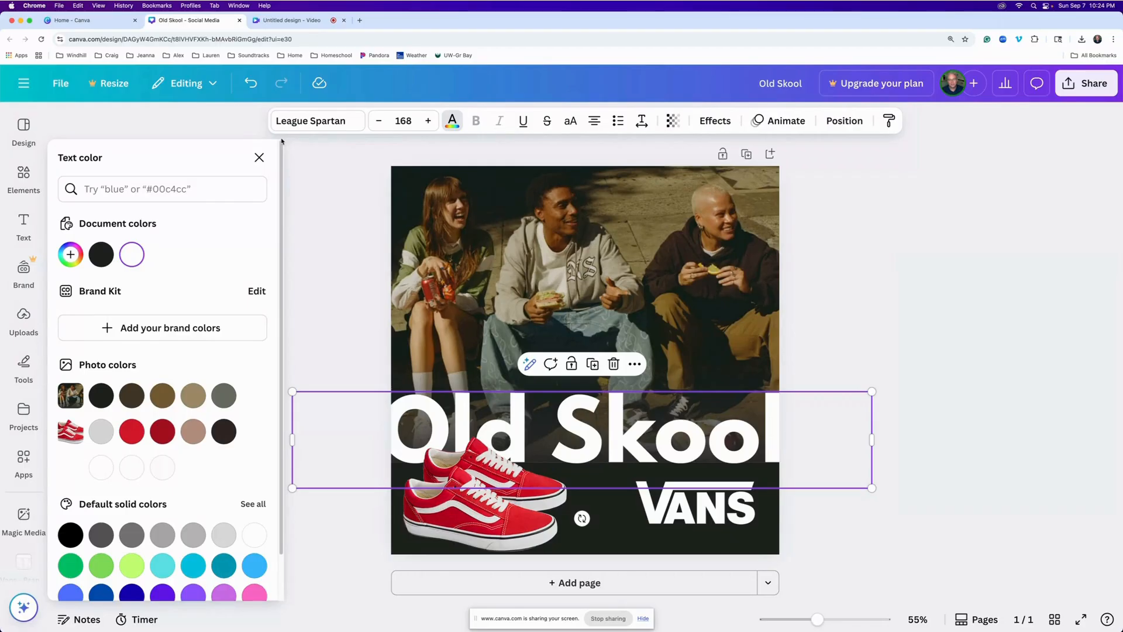
pyautogui.click(259, 158)
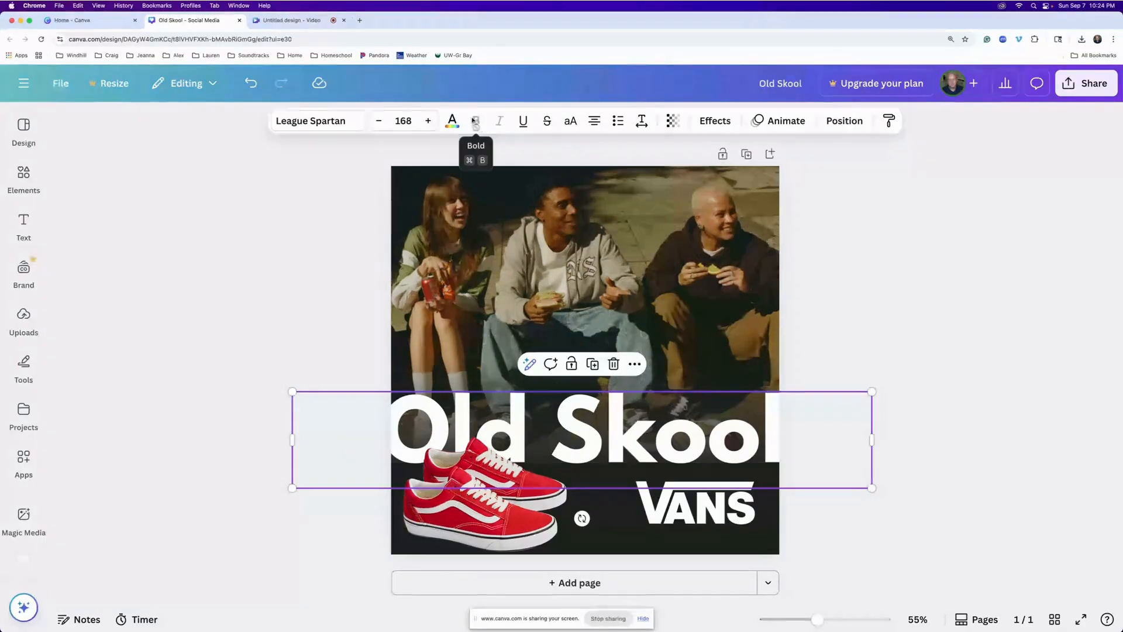
# Cycle the "Old Skool" text through the other alignments and return it to centered
pyautogui.click(594, 122)
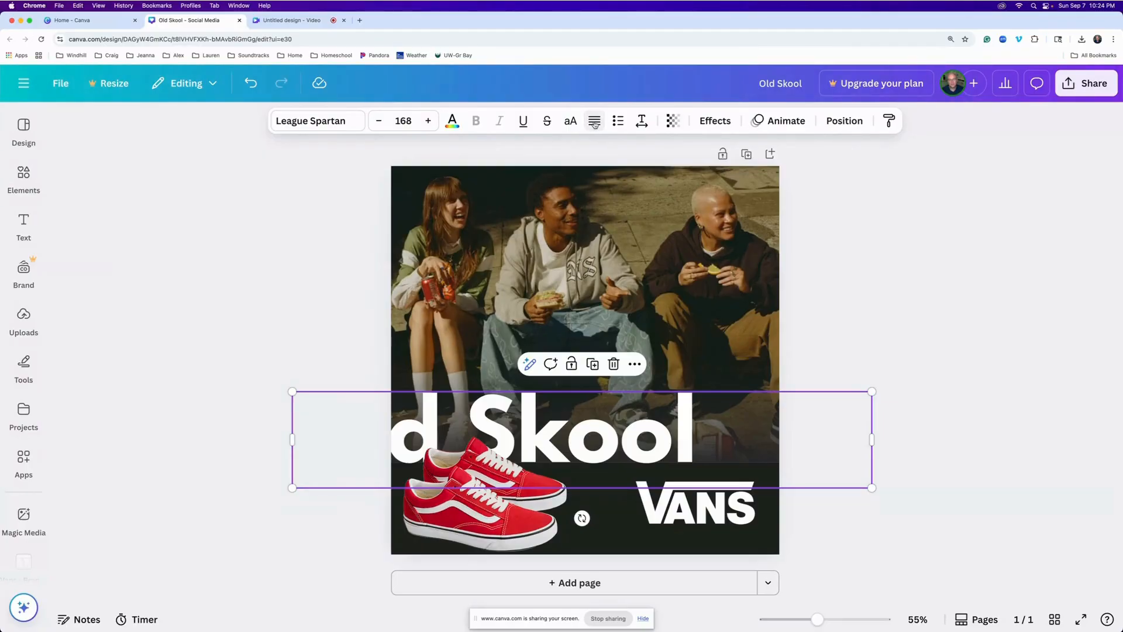
pyautogui.click(595, 121)
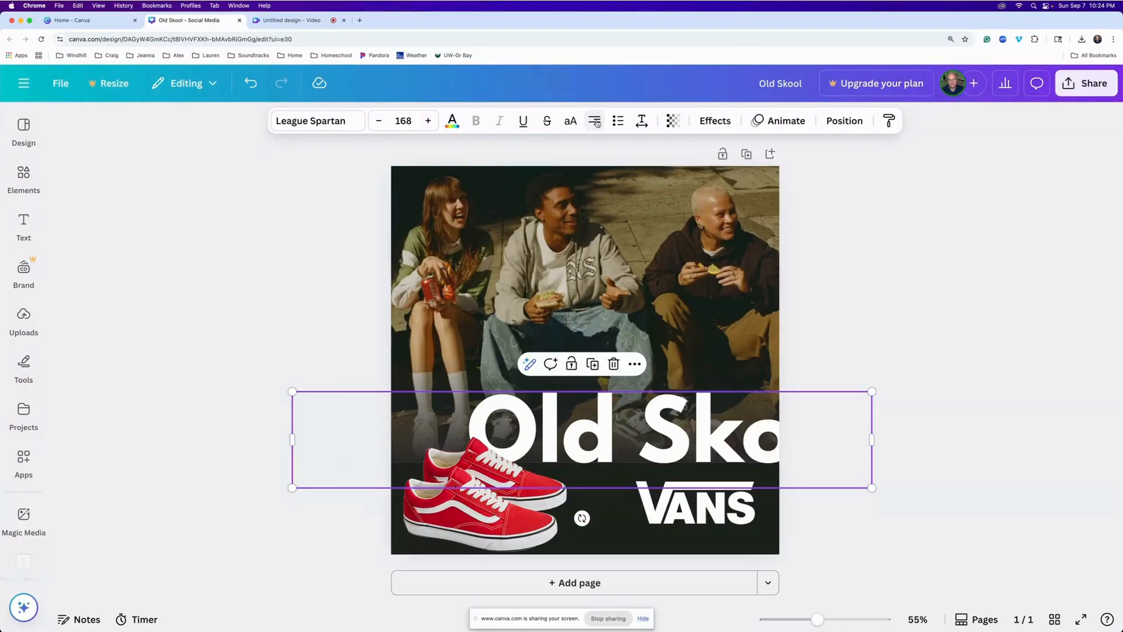
pyautogui.click(595, 123)
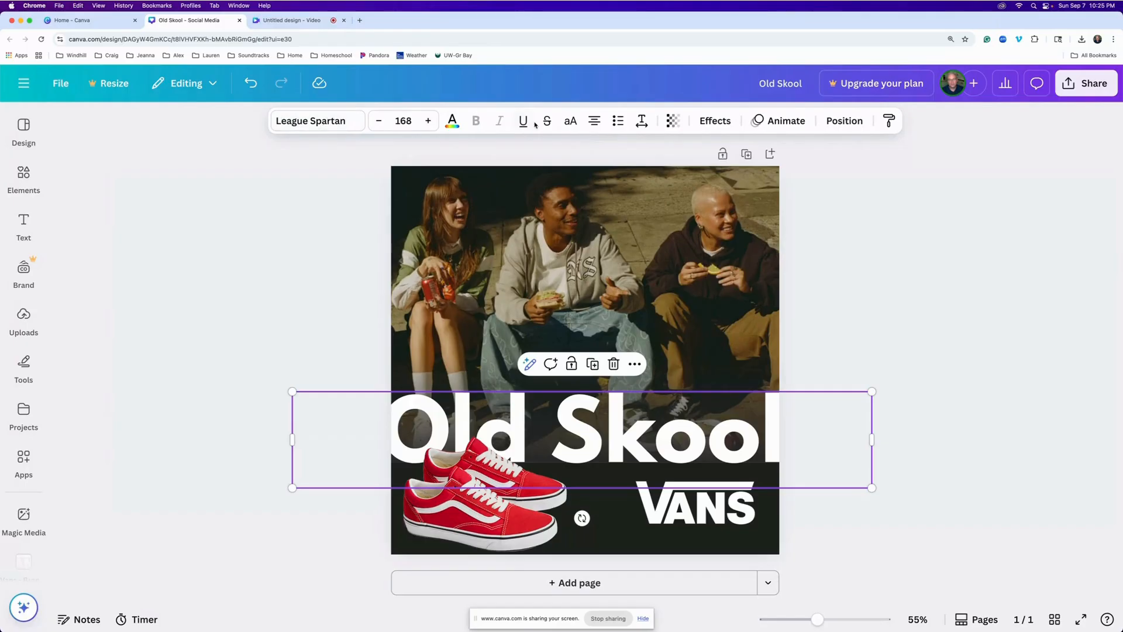
# Set the letter spacing of "Old Skool" to 27 and look through its text box anchor and advanced typography settings
pyautogui.click(642, 120)
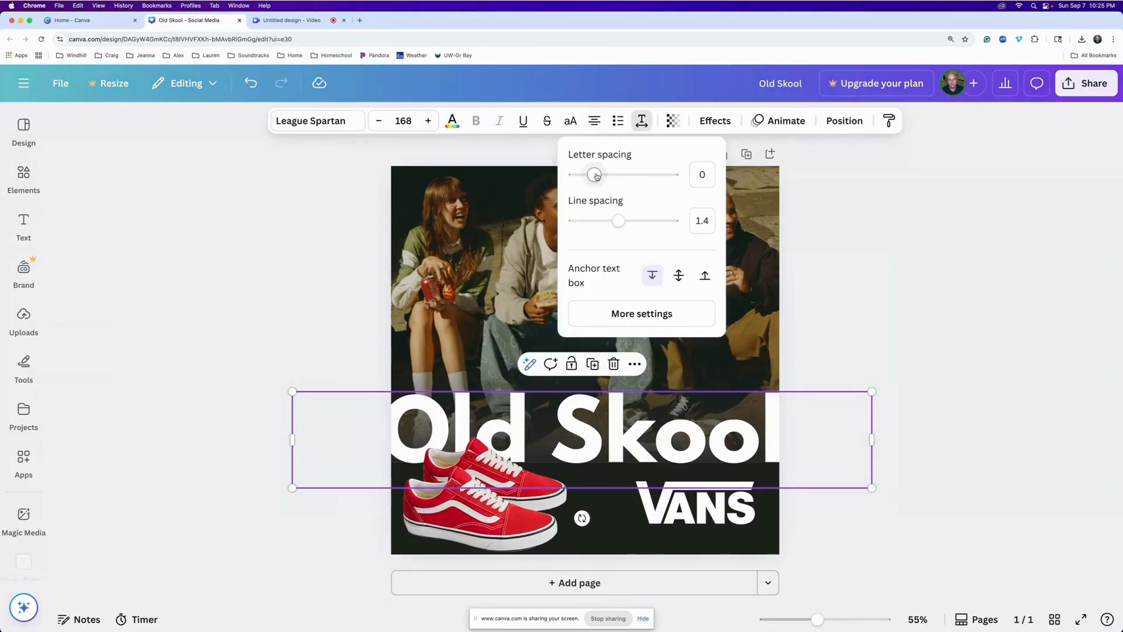
pyautogui.moveTo(596, 176)
pyautogui.mouseDown()
pyautogui.moveTo(630, 175)
pyautogui.moveTo(596, 175)
pyautogui.mouseUp()
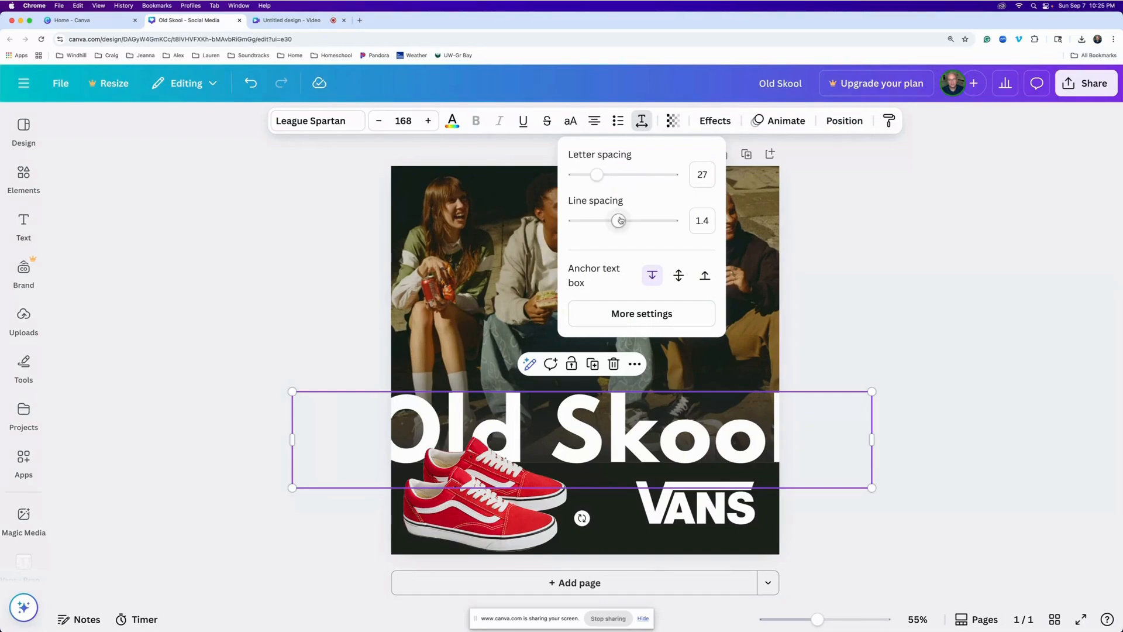
pyautogui.click(679, 275)
pyautogui.click(705, 278)
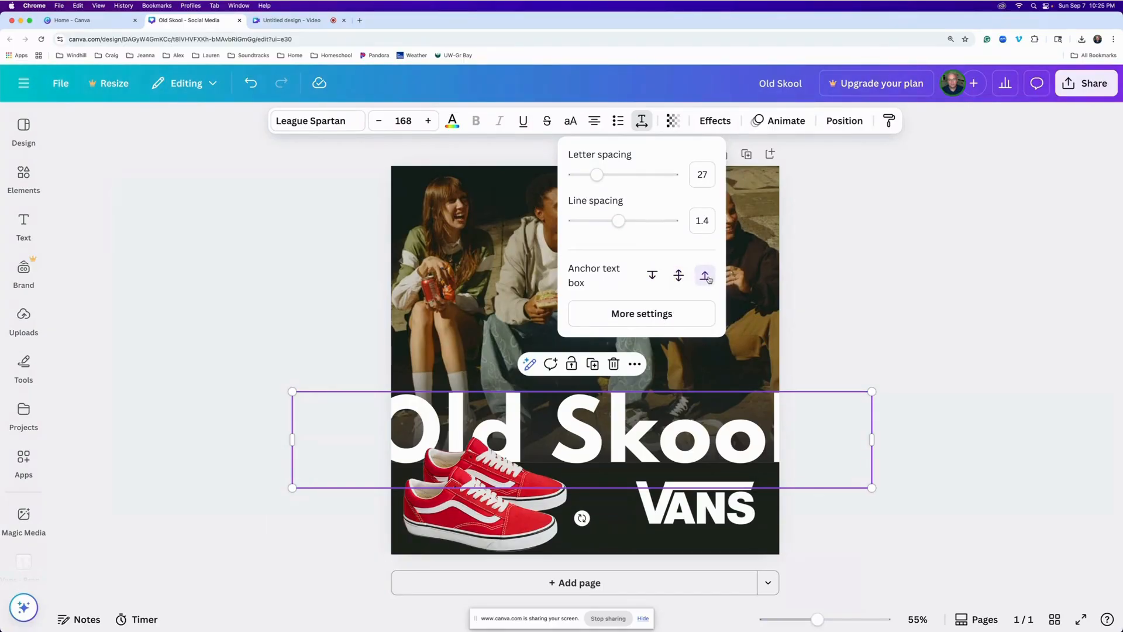
pyautogui.click(651, 276)
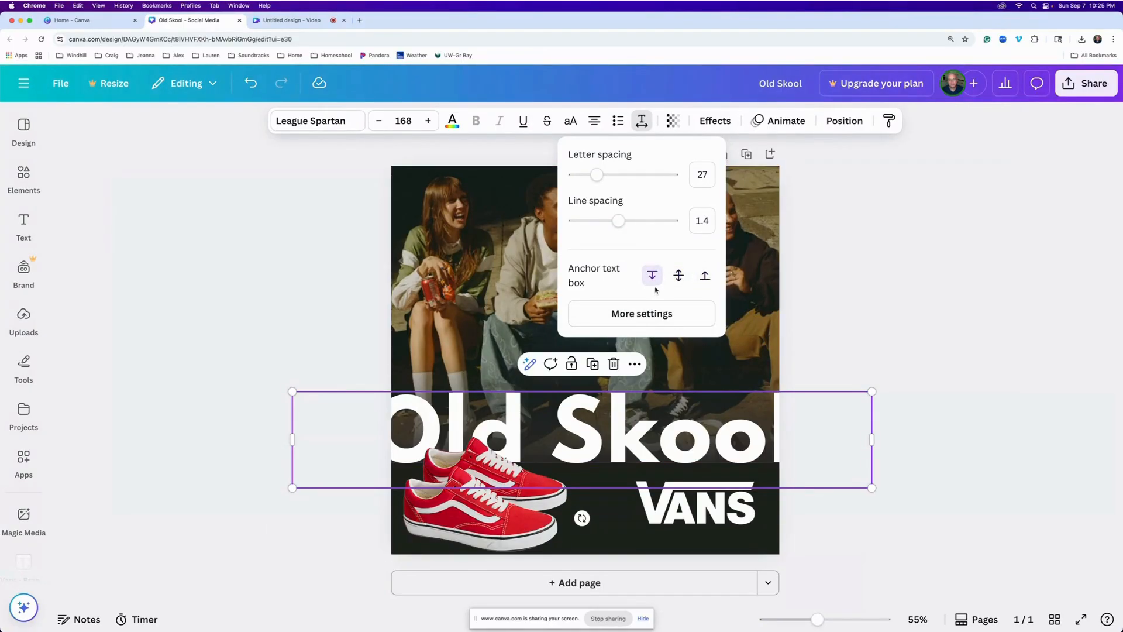
pyautogui.click(624, 317)
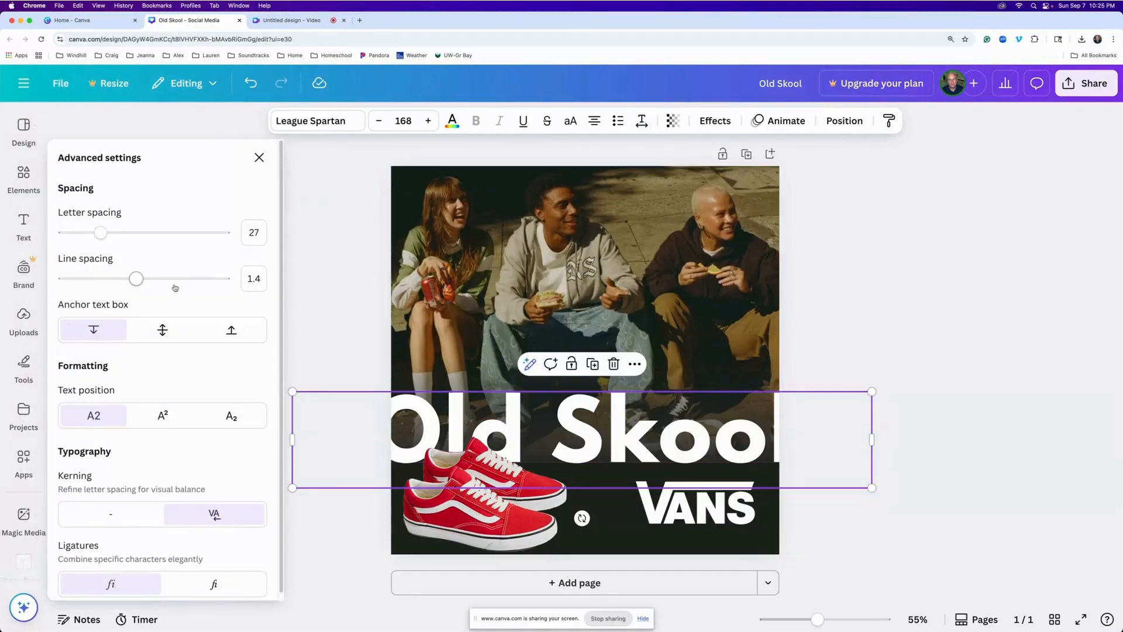
pyautogui.scroll(-1, 168, 337)
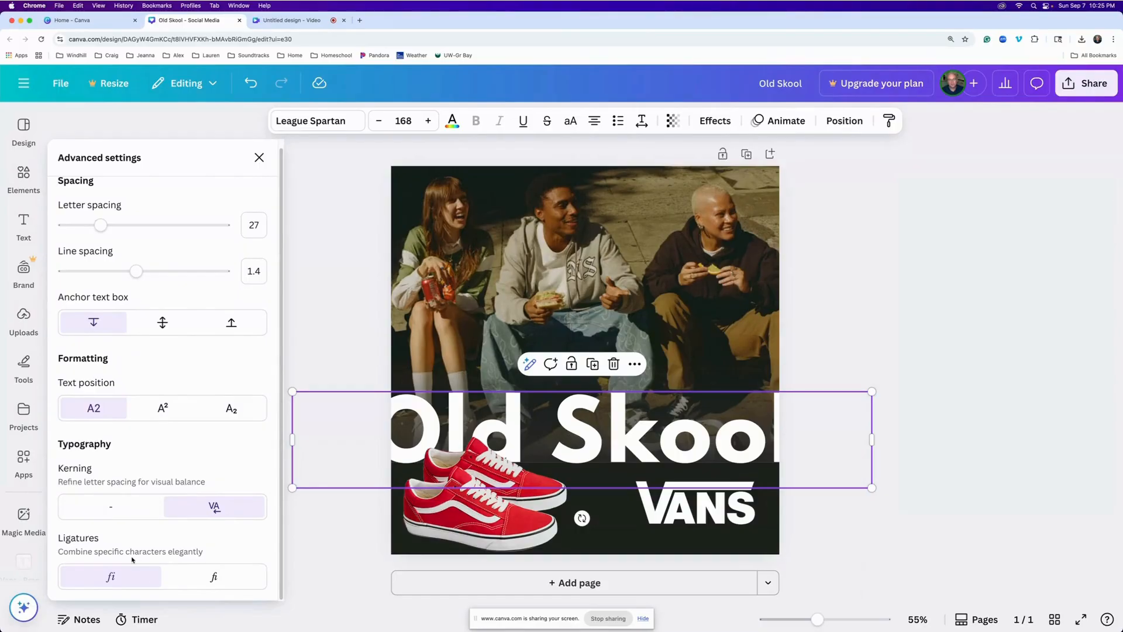
pyautogui.click(259, 158)
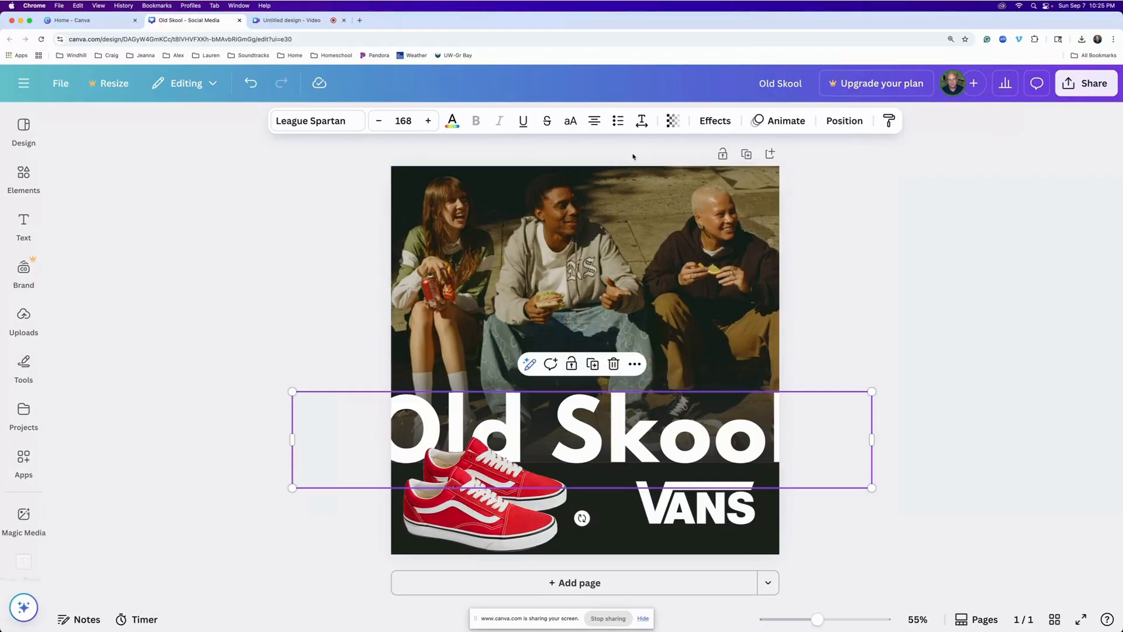
# Set the transparency of the "Old Skool" text to 72 and narrow its text box from the left edge
pyautogui.click(674, 122)
pyautogui.moveTo(705, 174); pyautogui.dragTo(678, 181)
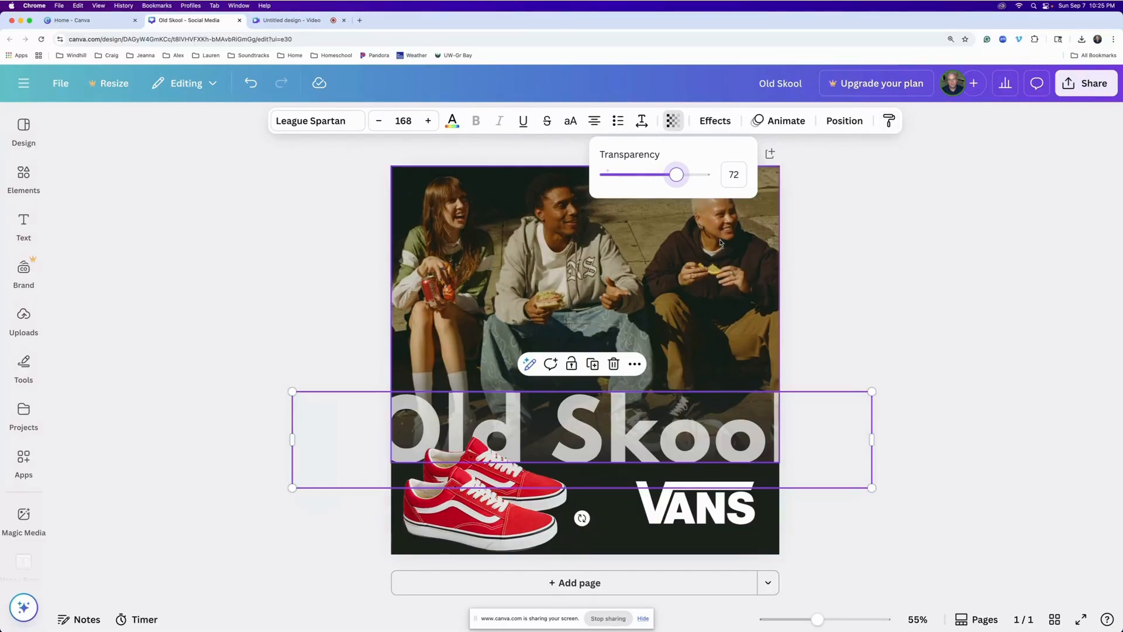
pyautogui.moveTo(293, 441)
pyautogui.mouseDown()
pyautogui.moveTo(332, 440)
pyautogui.moveTo(315, 440)
pyautogui.mouseUp()
pyautogui.click(320, 248)
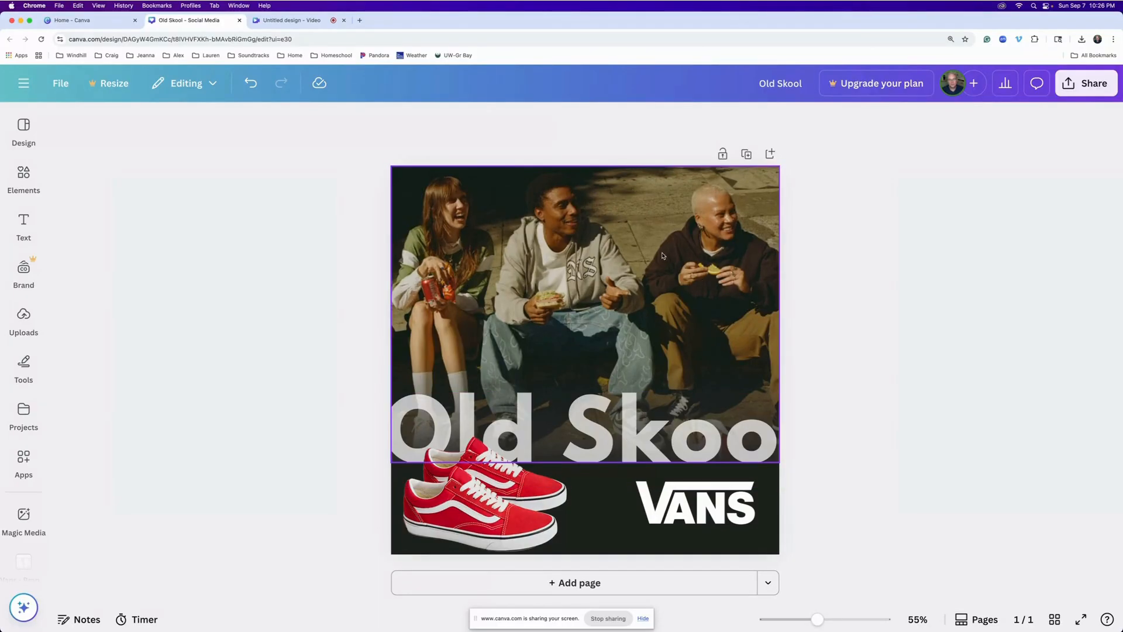
# Download the finished design as a PNG at size 1 (1,080 × 1,080 px)
pyautogui.click(1082, 84)
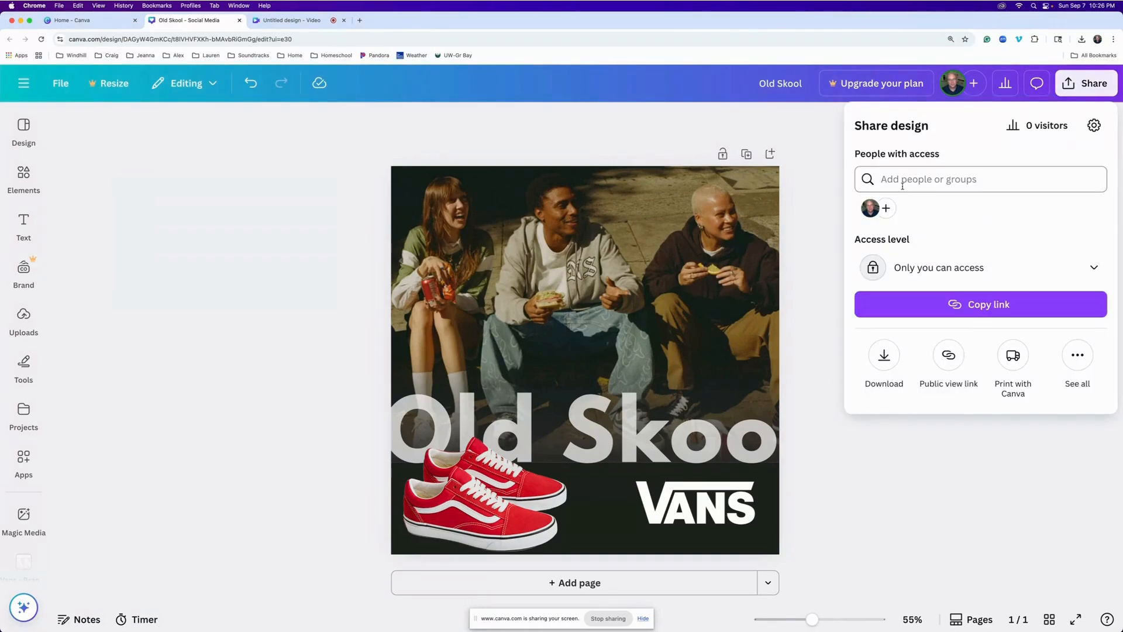
pyautogui.click(884, 355)
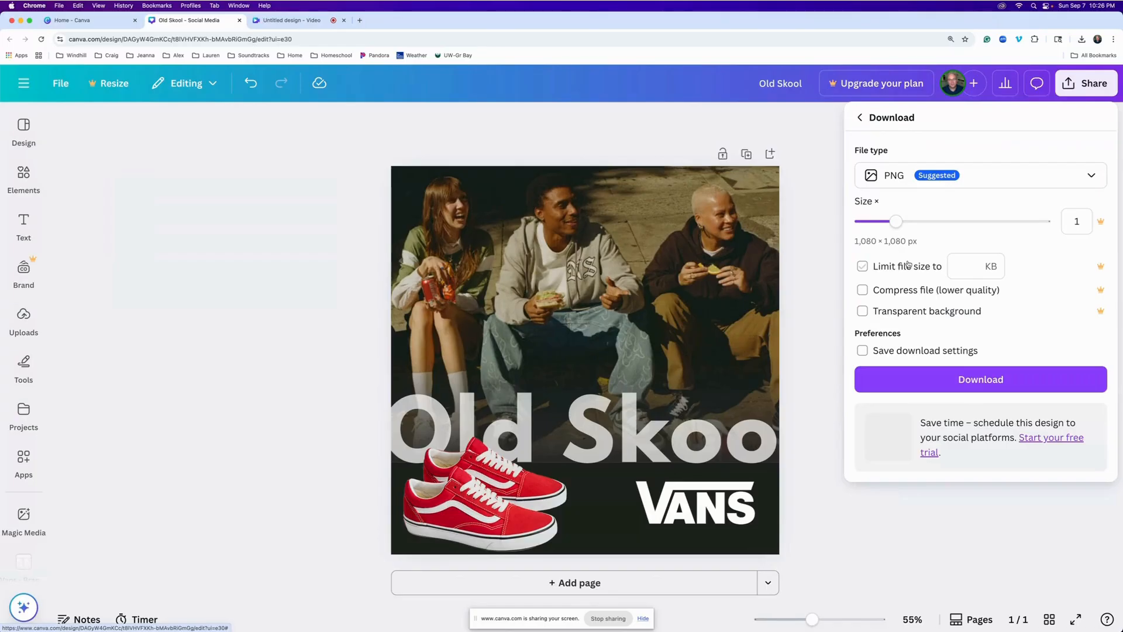
pyautogui.click(988, 383)
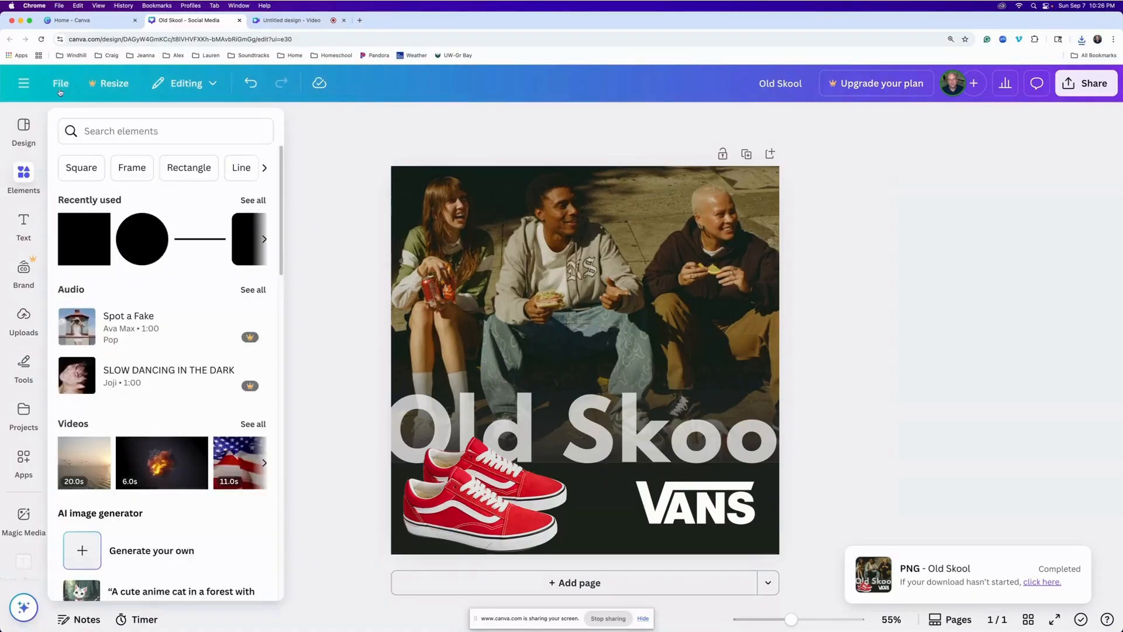
# Return to the home page and move the recent design "Untitled Design" to the trash
pyautogui.click(25, 84)
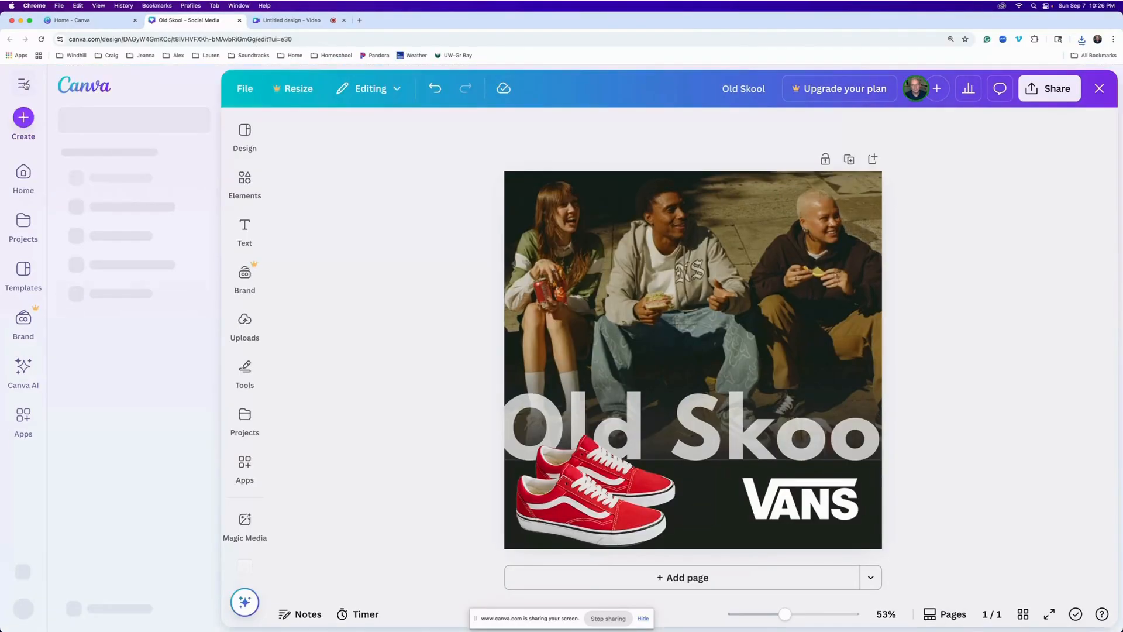
pyautogui.click(27, 170)
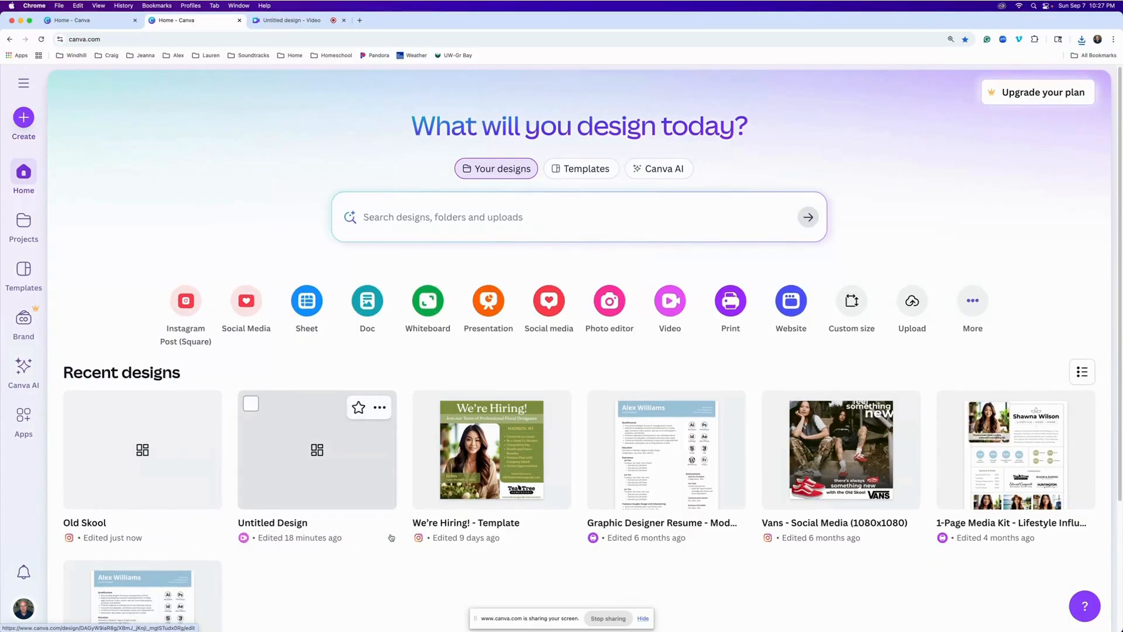
pyautogui.scroll(-2, 311, 371)
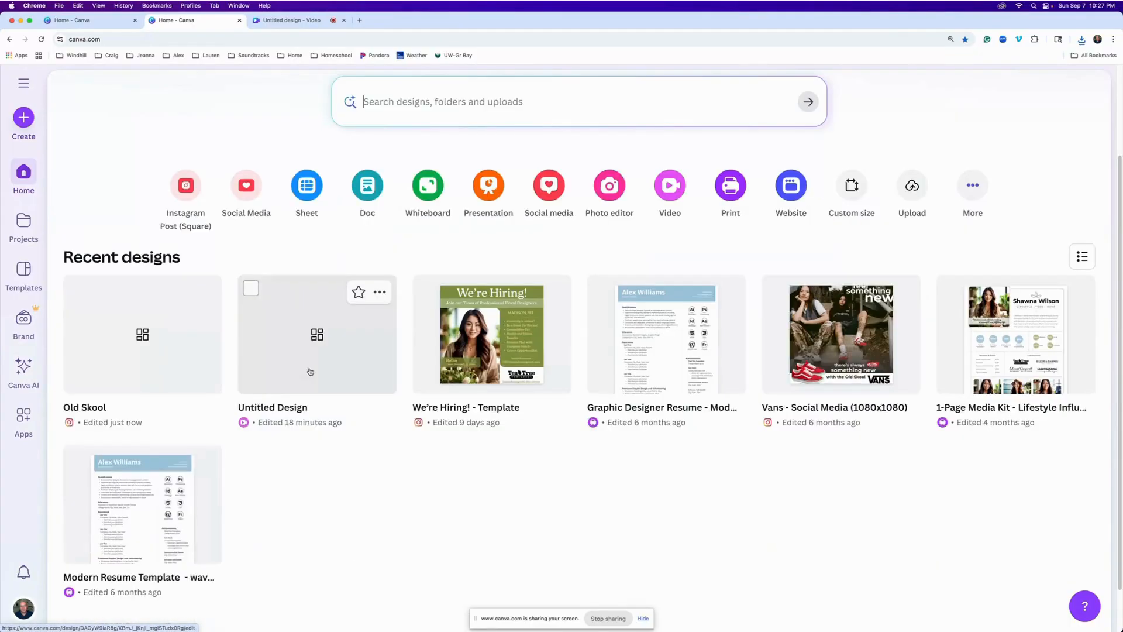
pyautogui.click(381, 293)
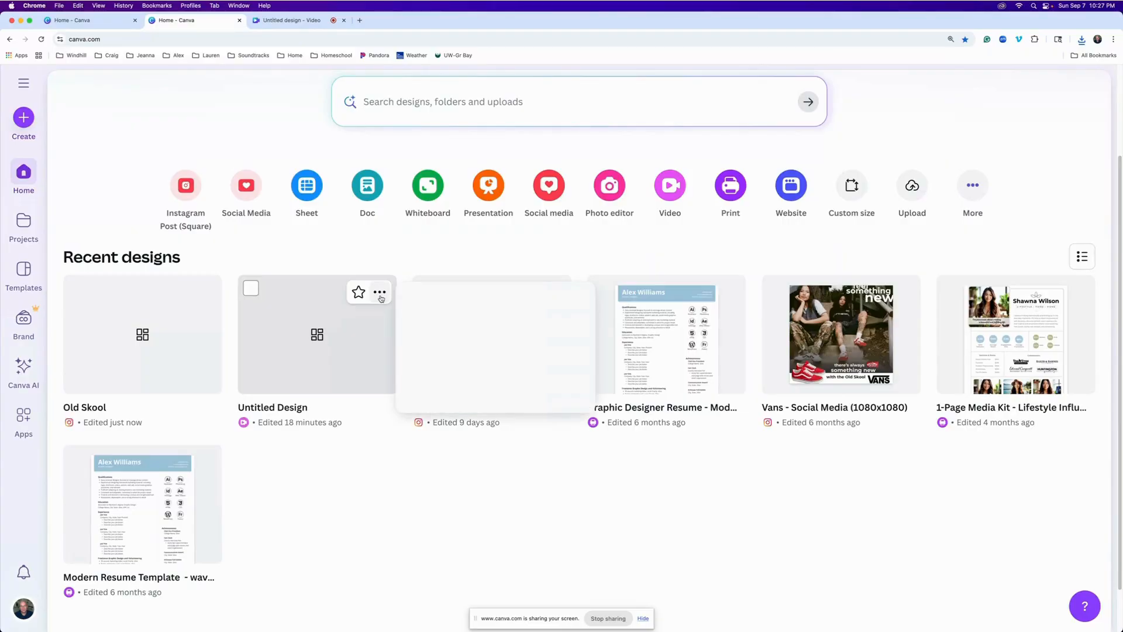
pyautogui.click(468, 544)
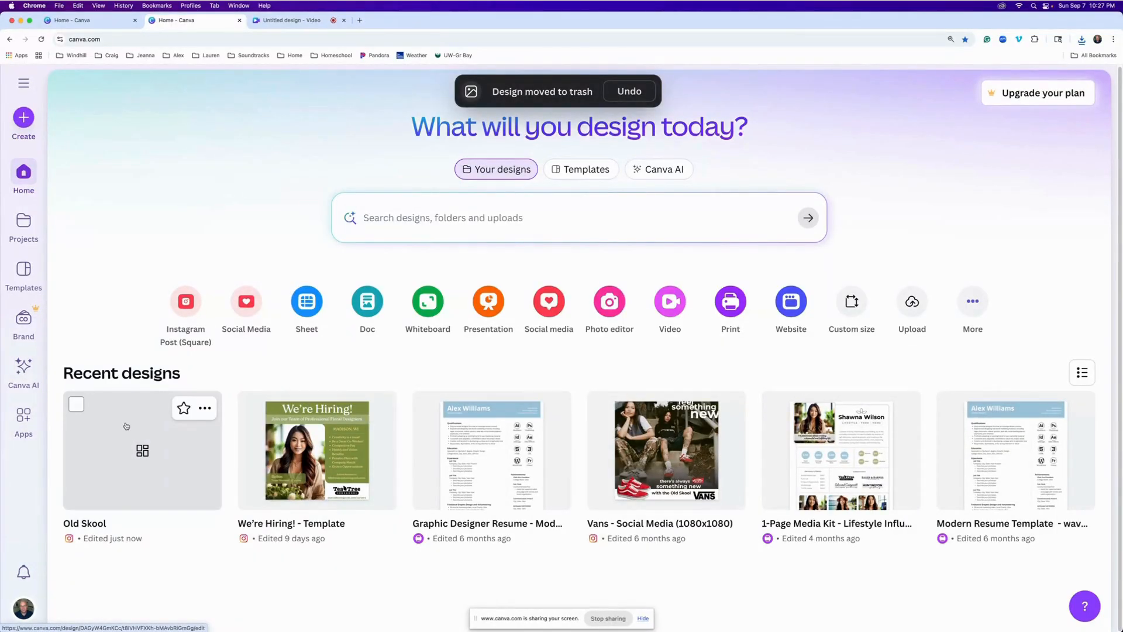
# Reopen the "Old Skool" design from the recent designs
pyautogui.click(125, 426)
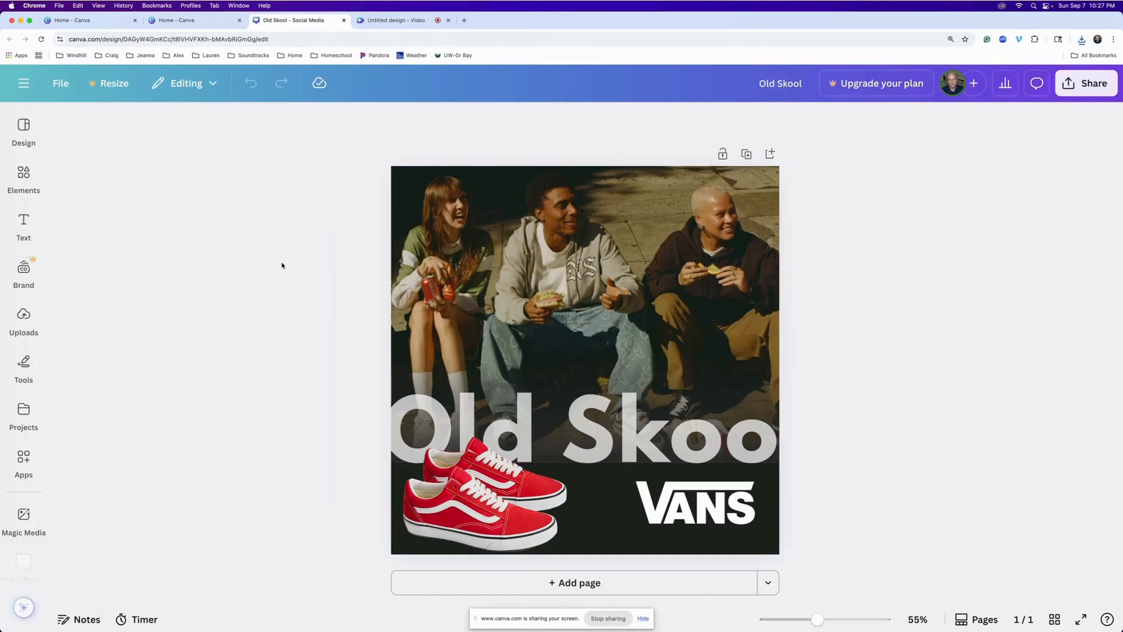
pyautogui.click(24, 246)
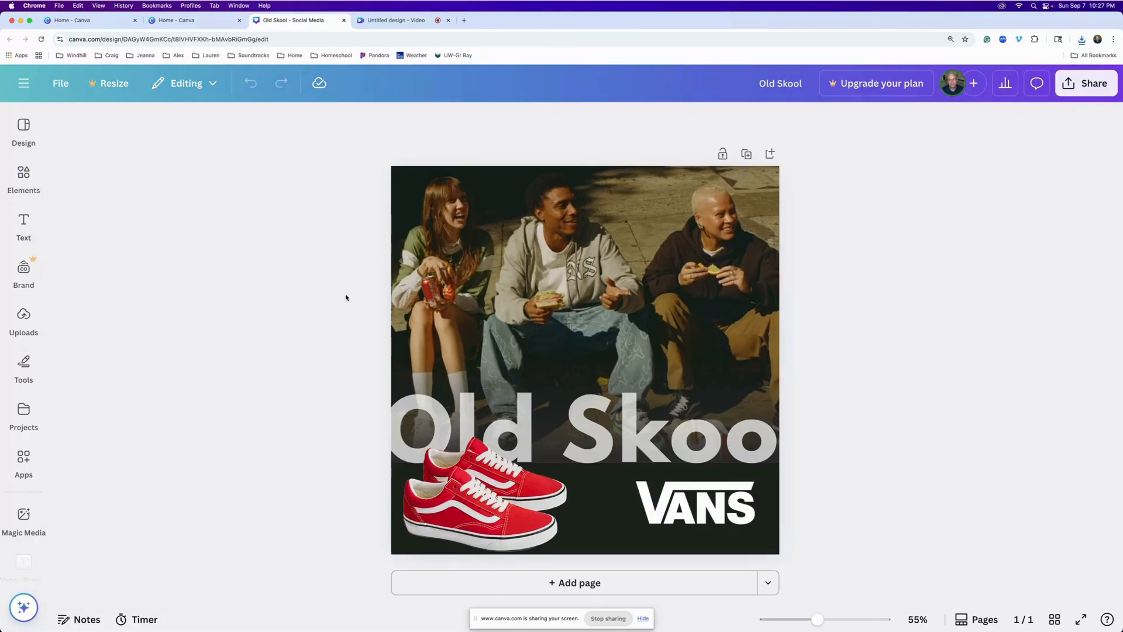